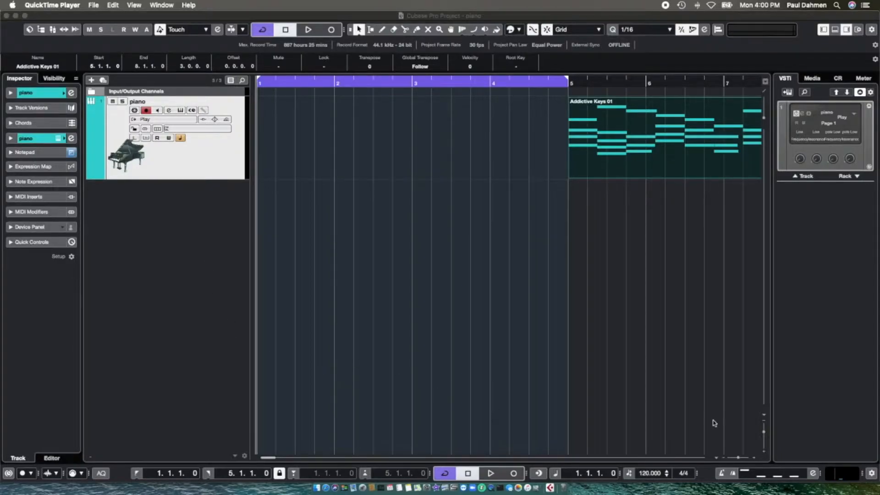
Record a held two-note chord on the piano track within the bars 1 to 5 cycle range, starting at bar 3
left_click(521, 472)
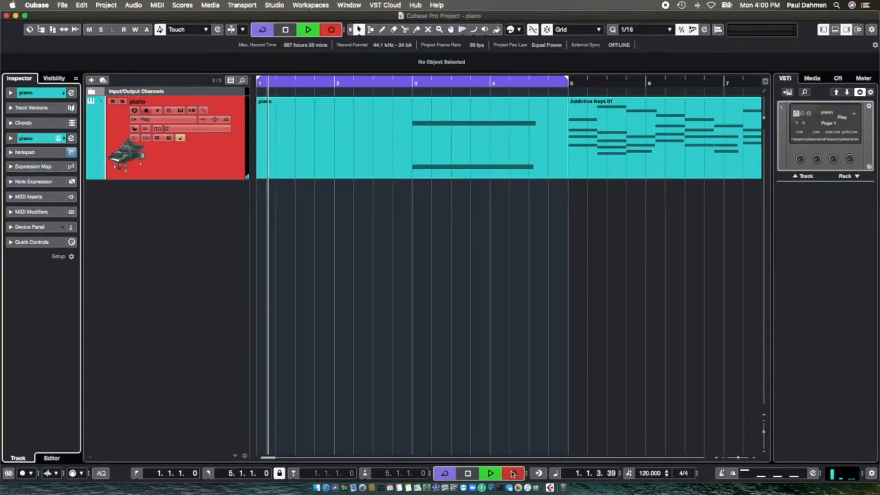
key("space")
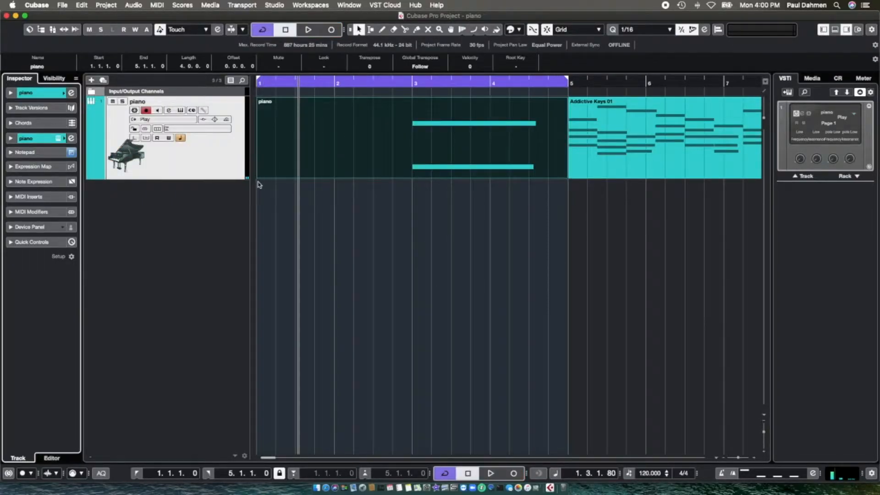
Crop the empty first two bars off the recorded part and move it to bar 1, with the cycle range ending at bar 3
left_click_drag(257, 174, 406, 165)
left_click_drag(465, 143, 298, 162)
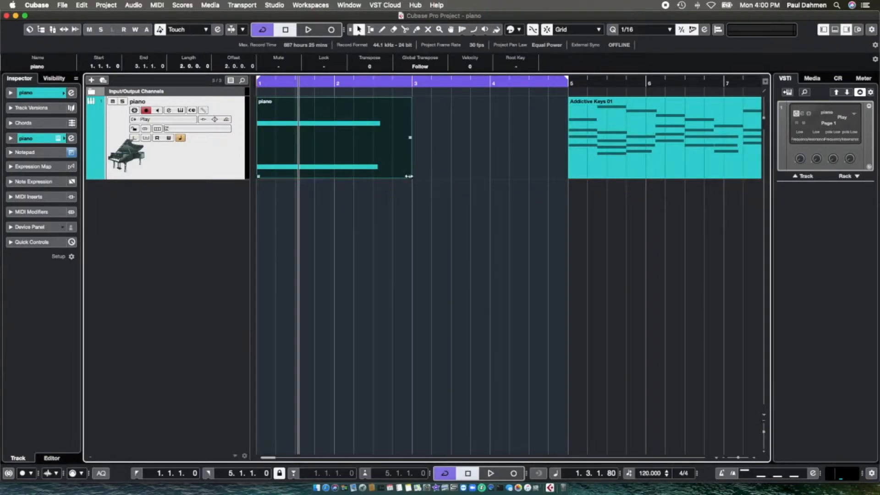
left_click(377, 147)
left_click_drag(568, 82, 412, 81)
Open the recorded part in the Key Editor and lengthen both notes to just before bar 3
left_click(160, 6)
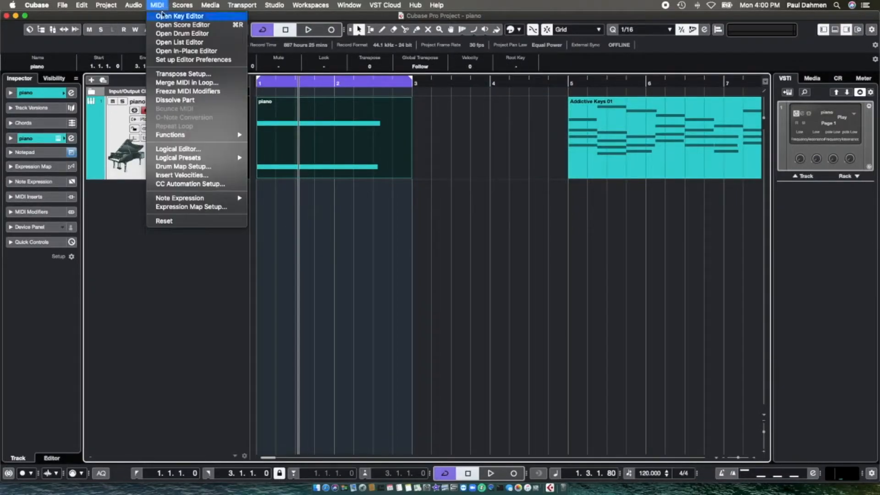
left_click(159, 16)
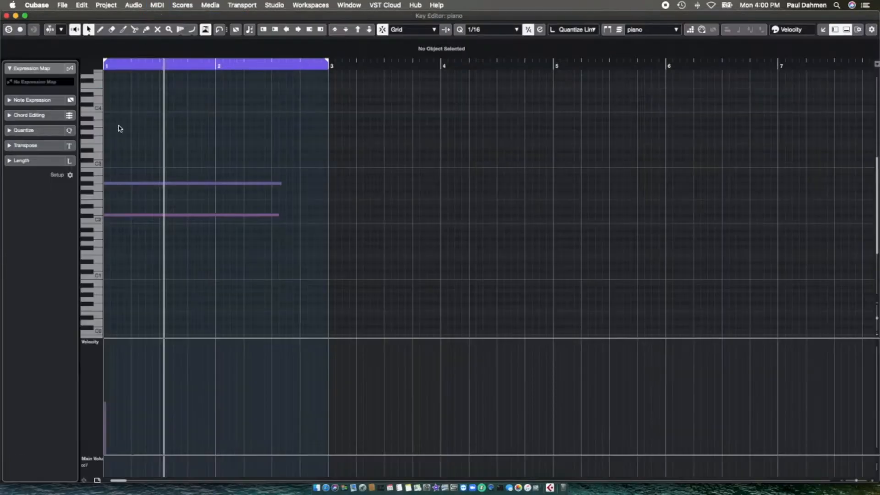
left_click_drag(232, 162, 319, 214)
left_click(287, 262)
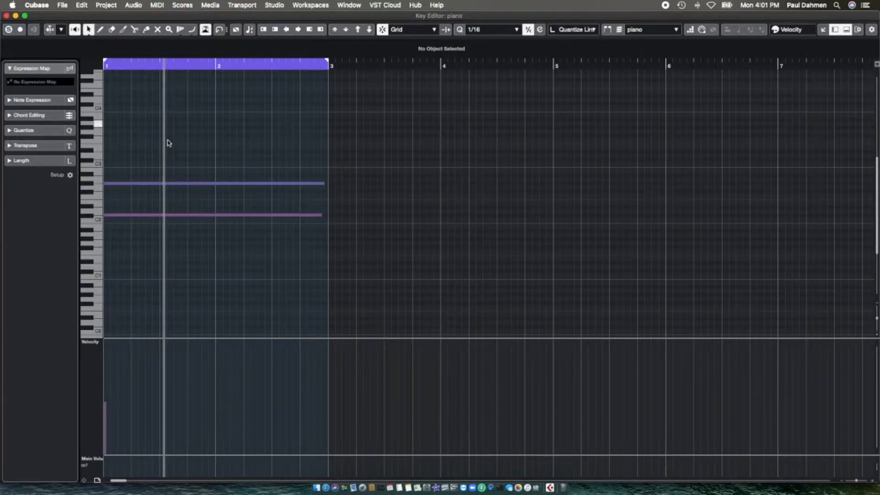
Set the velocity of both notes to 127 and close the Key Editor
left_click_drag(133, 156, 261, 275)
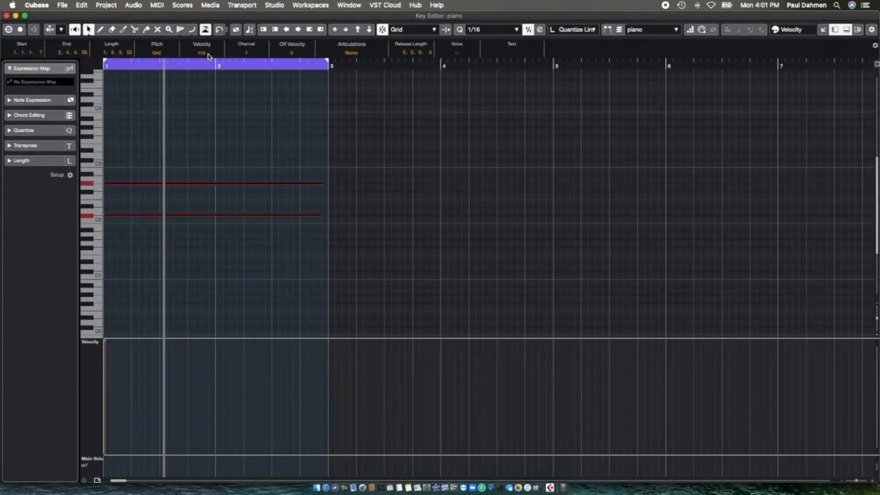
scroll(198, 72, "down", 3)
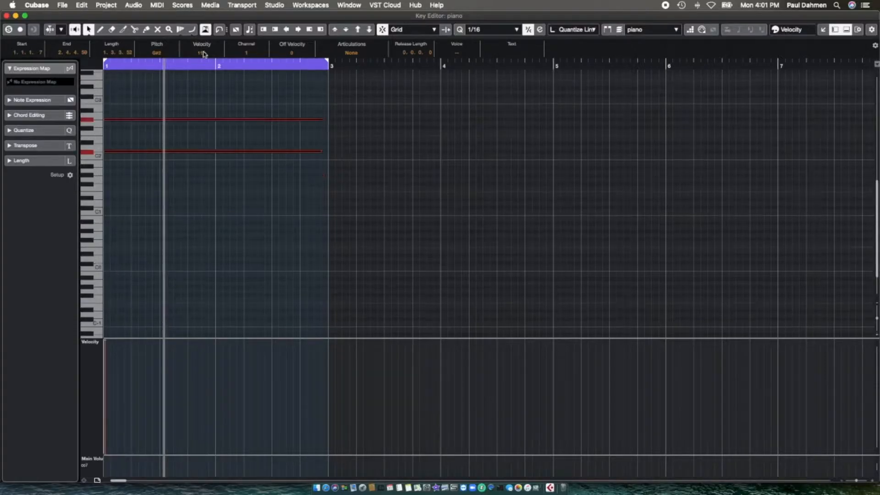
left_click(226, 90)
scroll(223, 110, "up", 3)
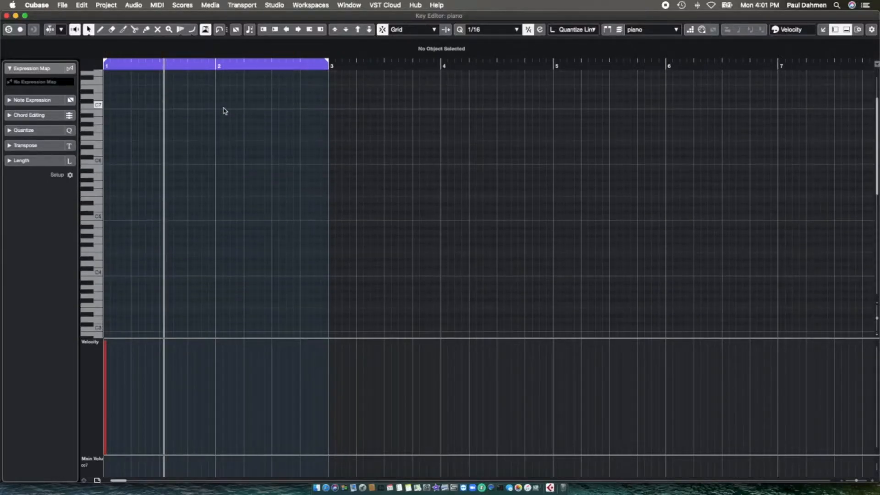
left_click_drag(178, 169, 228, 200)
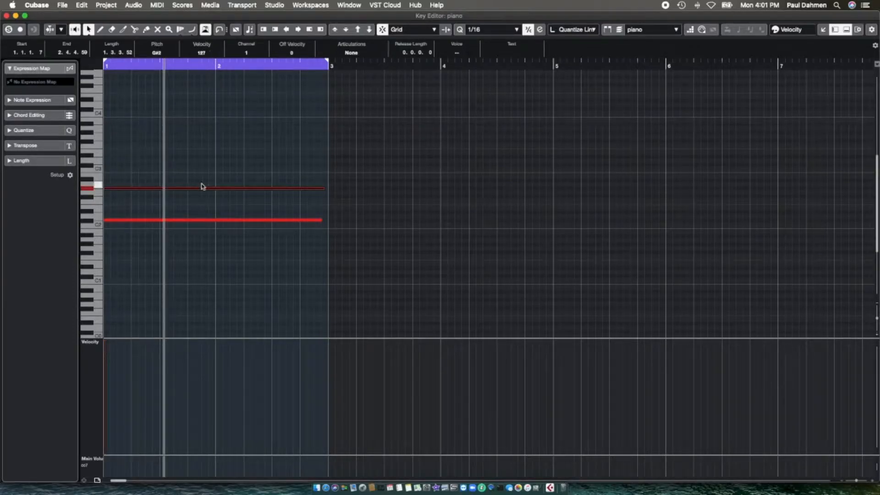
left_click(204, 168)
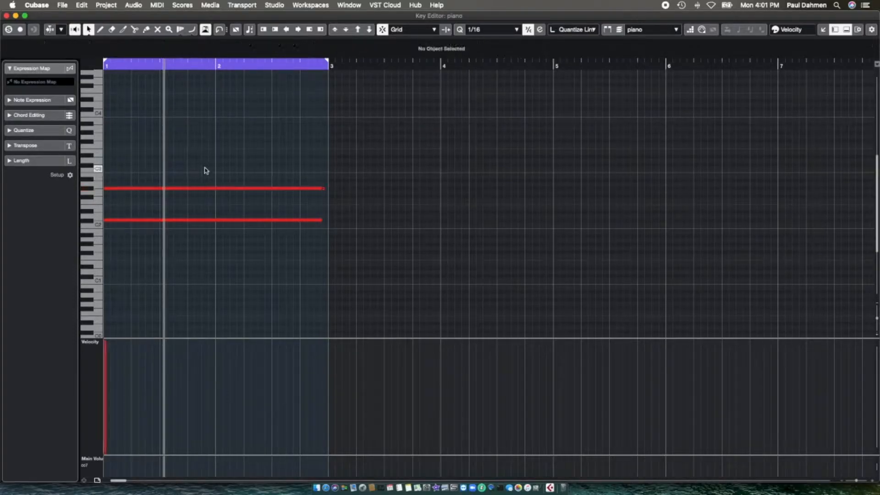
left_click(6, 16)
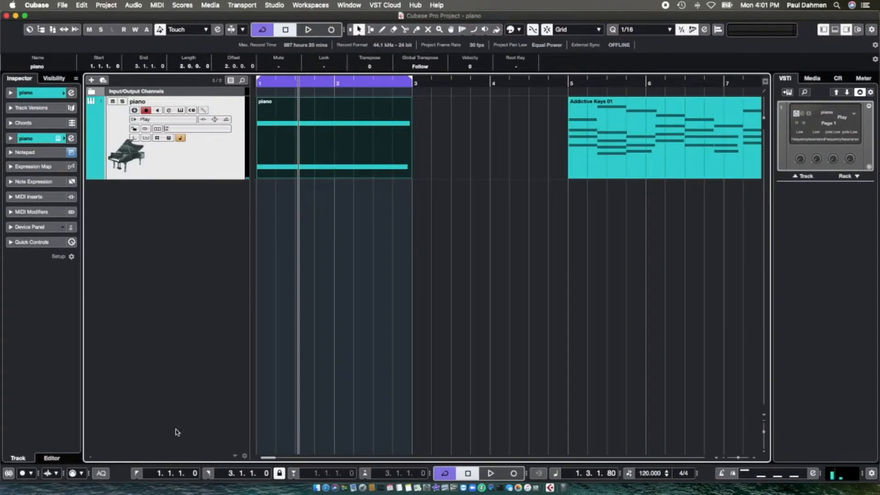
Load the two-bar piano part into Sampler Control to create a Sampler Track, and mute the piano track
left_click(835, 29)
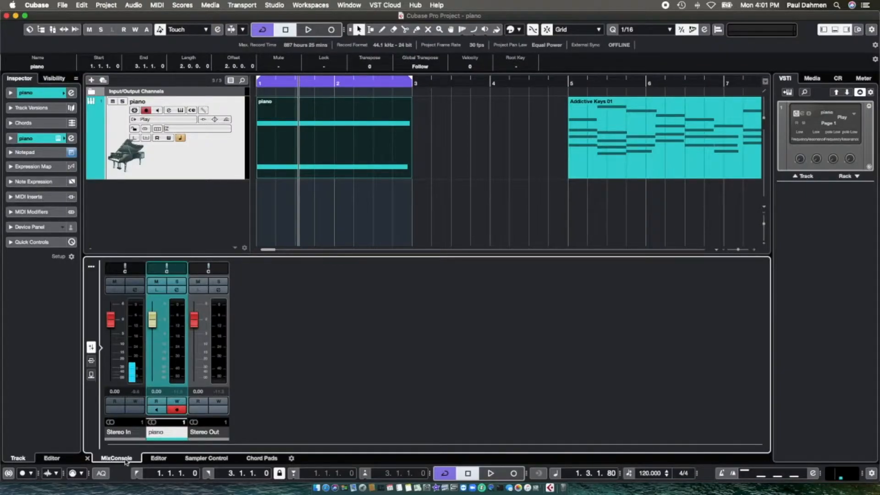
left_click(218, 458)
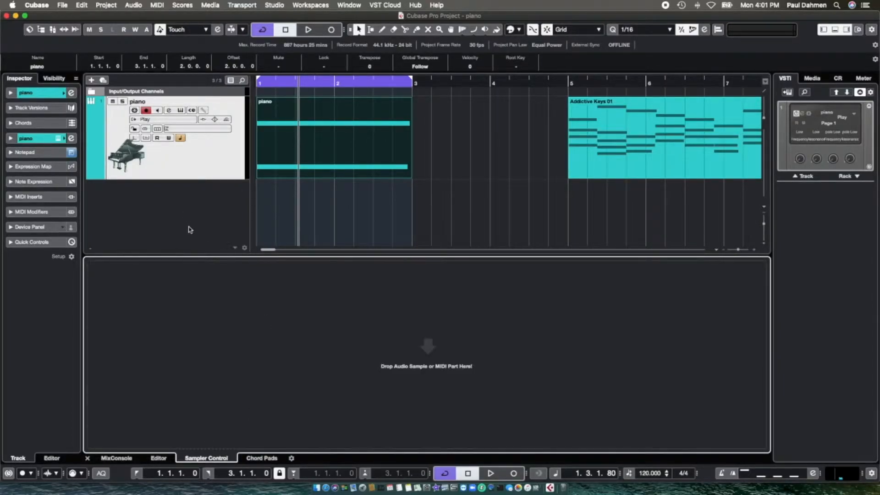
left_click(315, 125)
left_click_drag(344, 128, 361, 320)
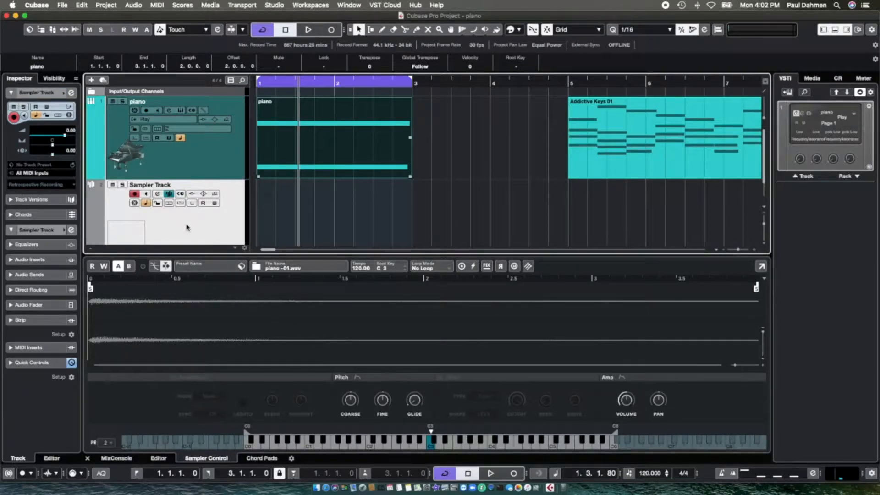
left_click(112, 101)
Move the sample start marker to where the sound begins and reverse the sample, then close Sampler Control
left_click_drag(323, 253, 322, 278)
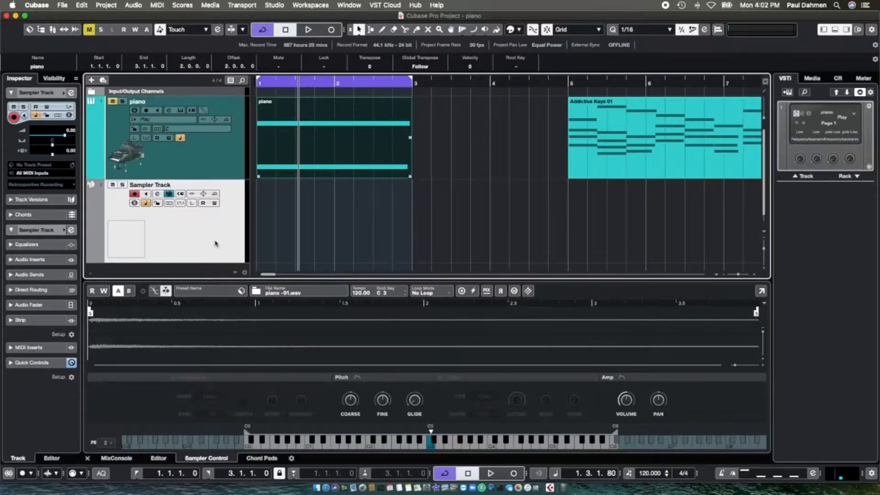
left_click_drag(410, 277, 410, 146)
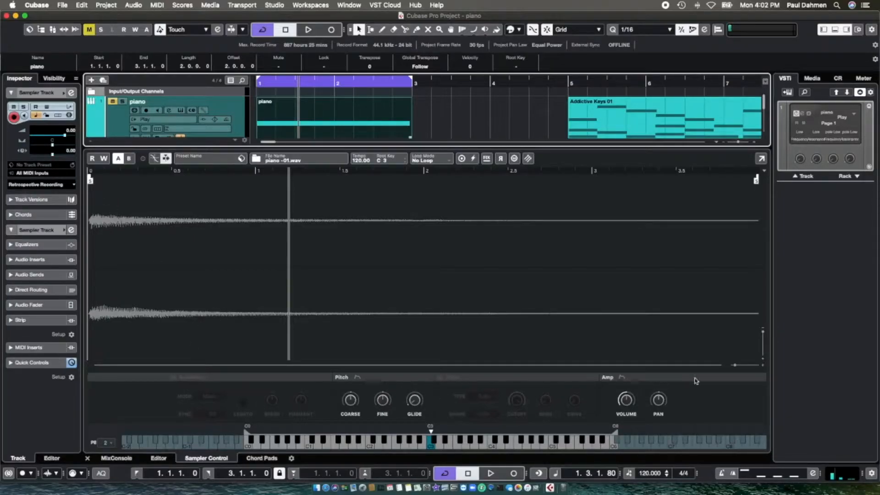
left_click_drag(734, 365, 741, 365)
scroll(282, 252, "left", 8)
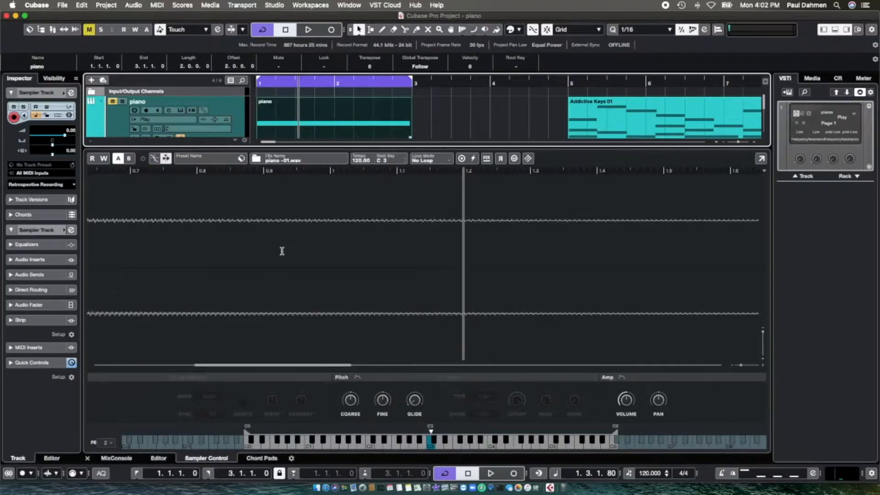
scroll(283, 251, "left", 5)
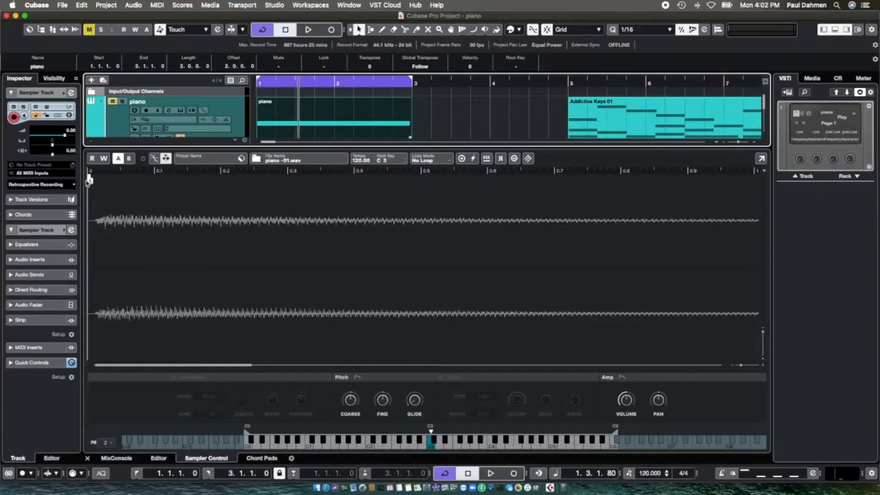
left_click_drag(88, 179, 96, 179)
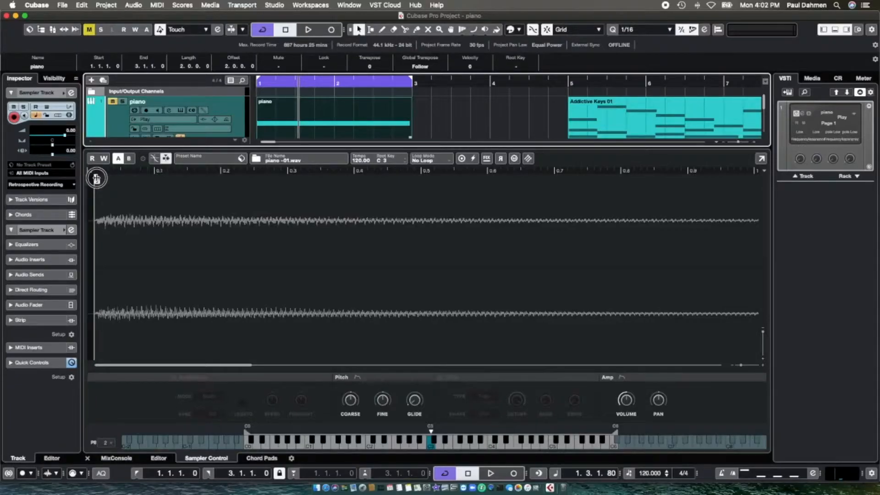
left_click_drag(96, 179, 97, 179)
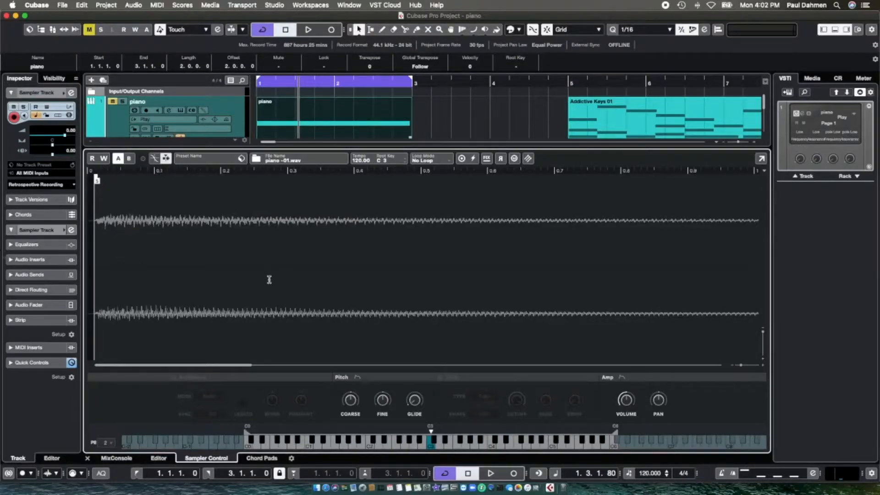
left_click_drag(742, 364, 732, 368)
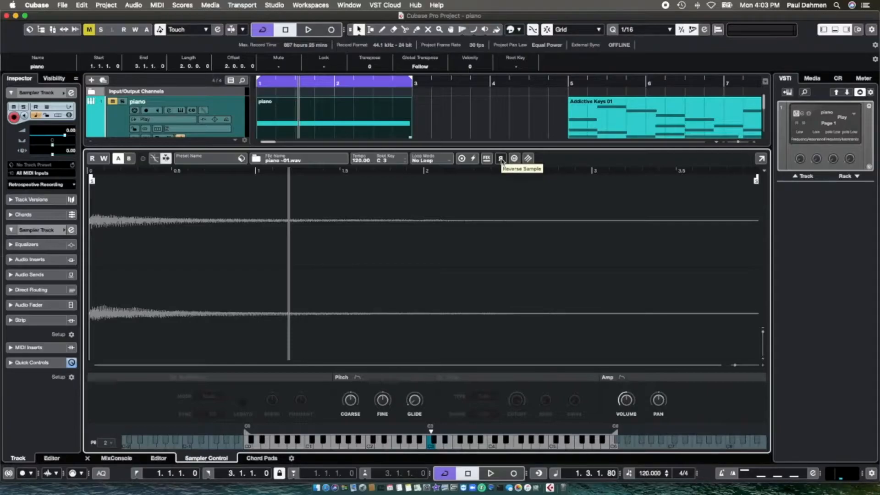
left_click(500, 158)
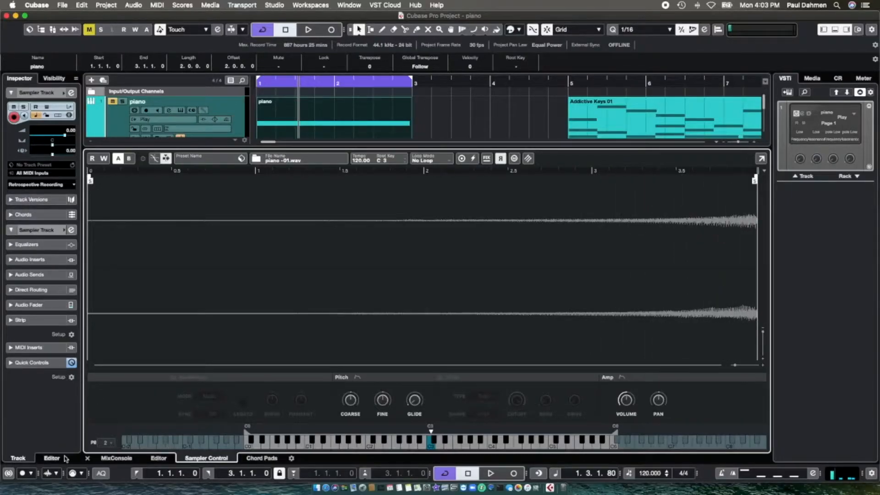
left_click(88, 457)
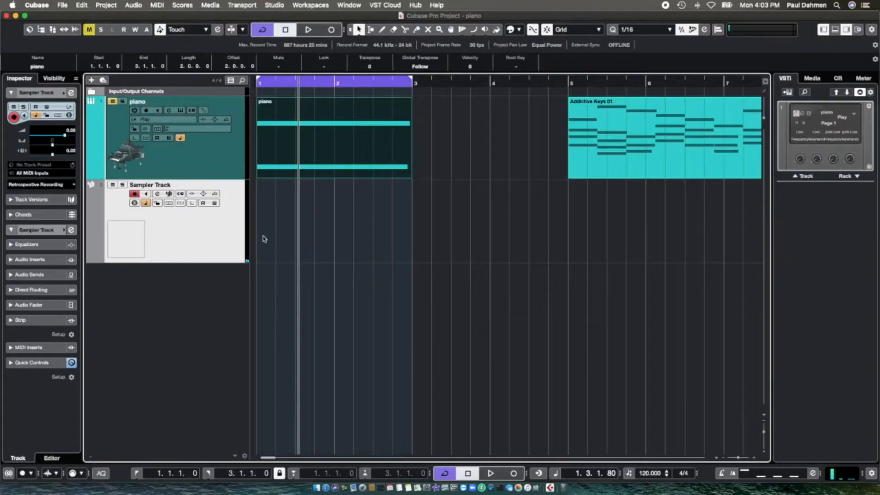
Move the two-bar piano part onto the Sampler Track at bar 1 and play the reversed sound from the start
left_click(331, 144)
left_click_drag(331, 144, 323, 215)
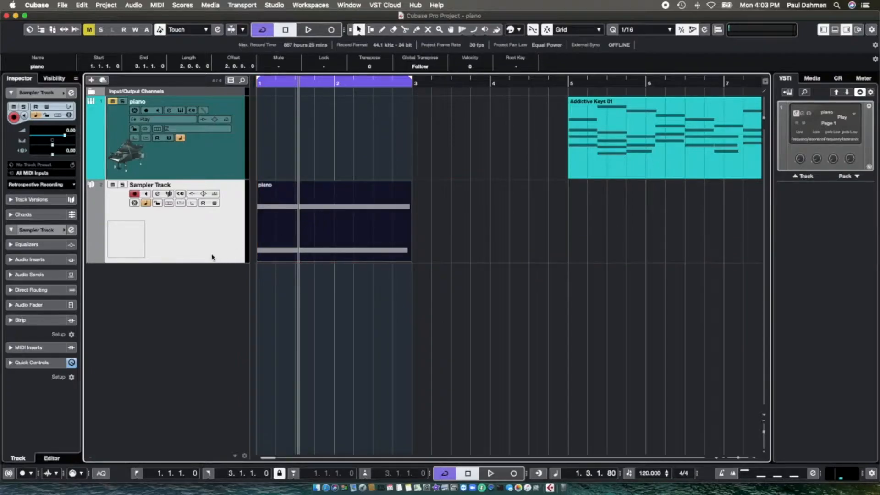
left_click(134, 475)
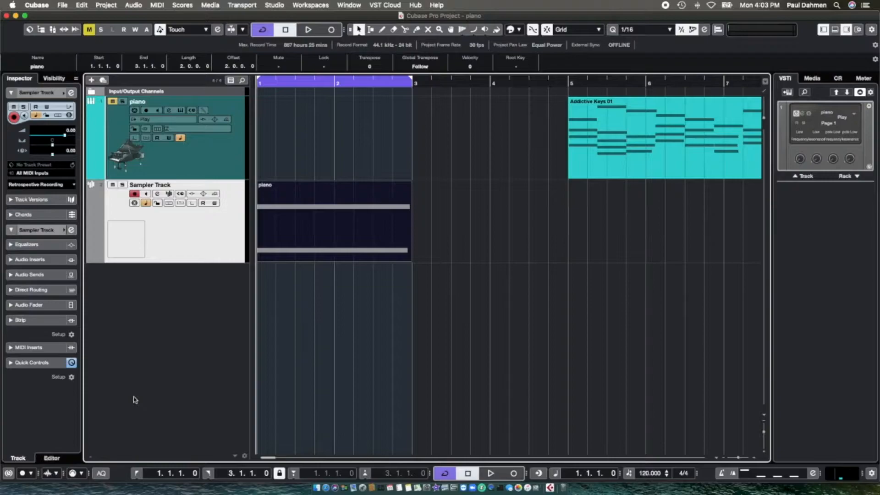
key("space")
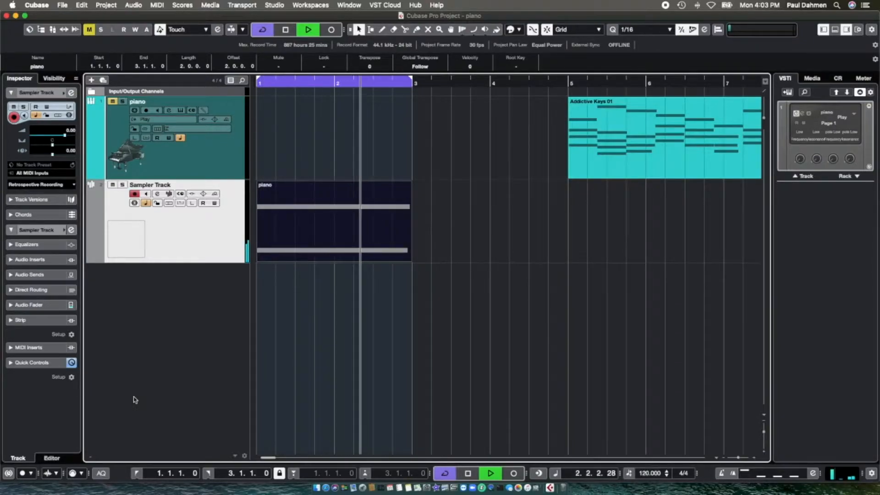
key("space")
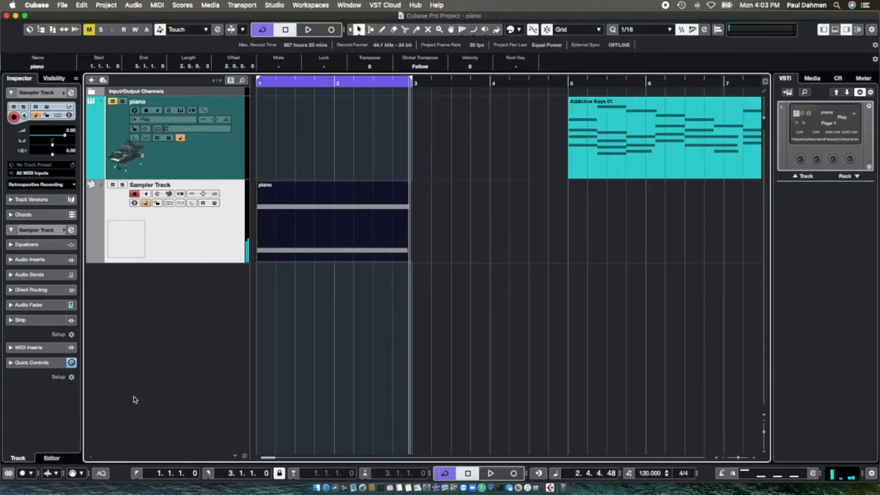
Open the Sampler Track's part in the Key Editor and switch its controller lane from Velocity to CC 7 (Main Volume)
left_click(277, 230)
left_click(156, 7)
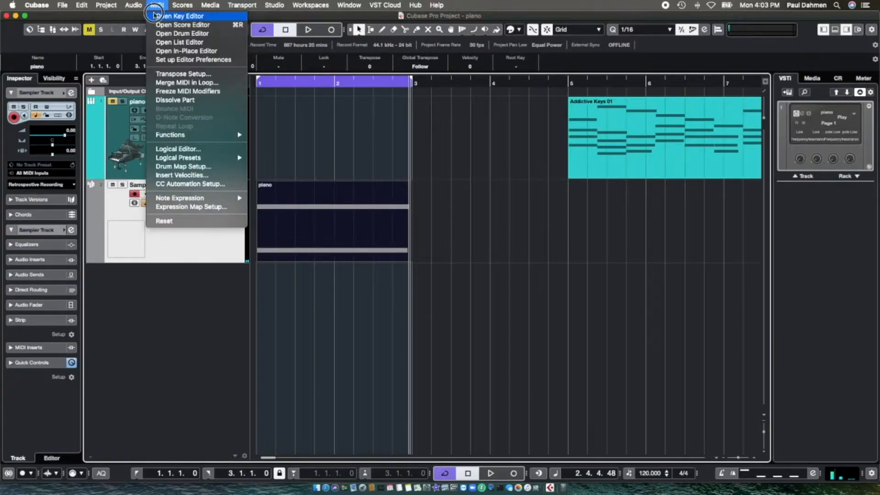
left_click(154, 16)
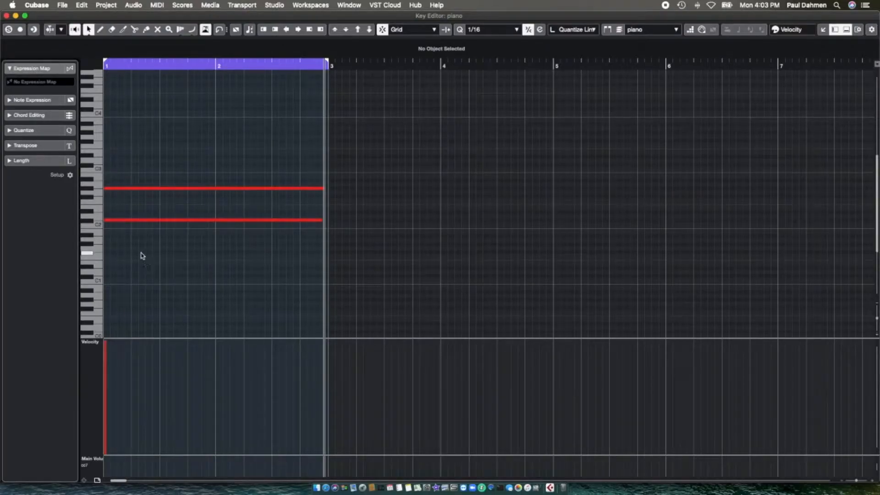
left_click(84, 342)
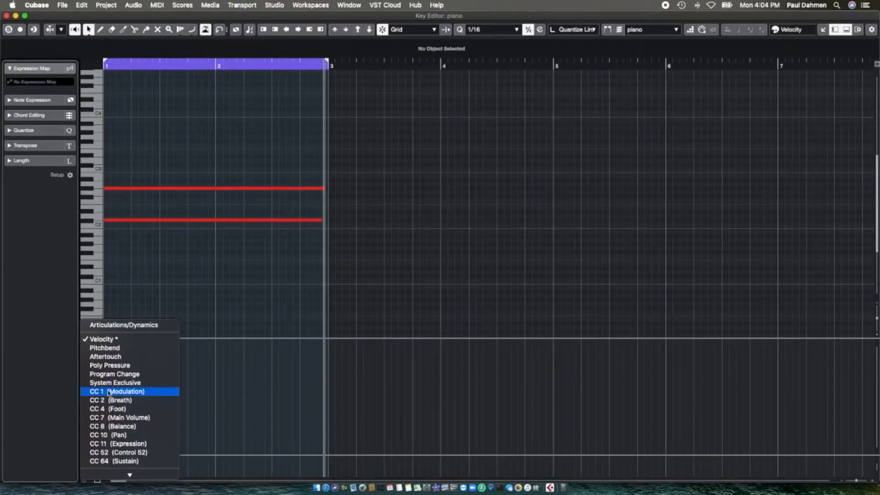
mouse_move(129, 475)
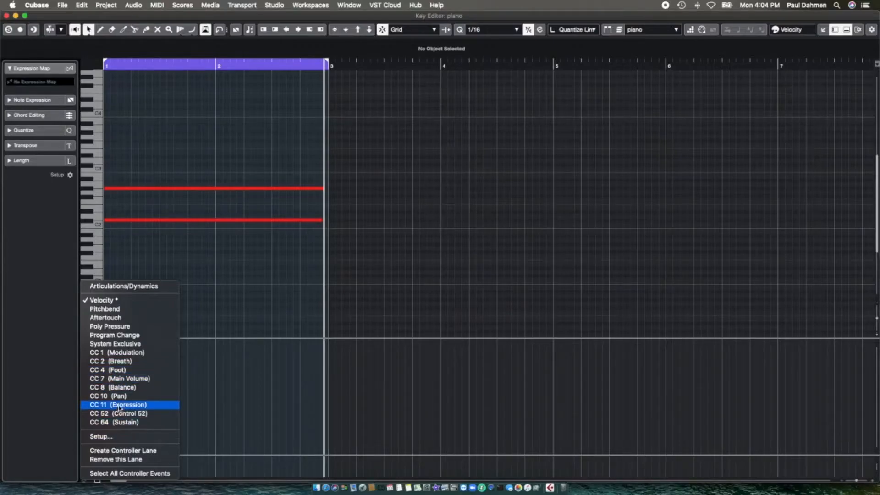
left_click(113, 381)
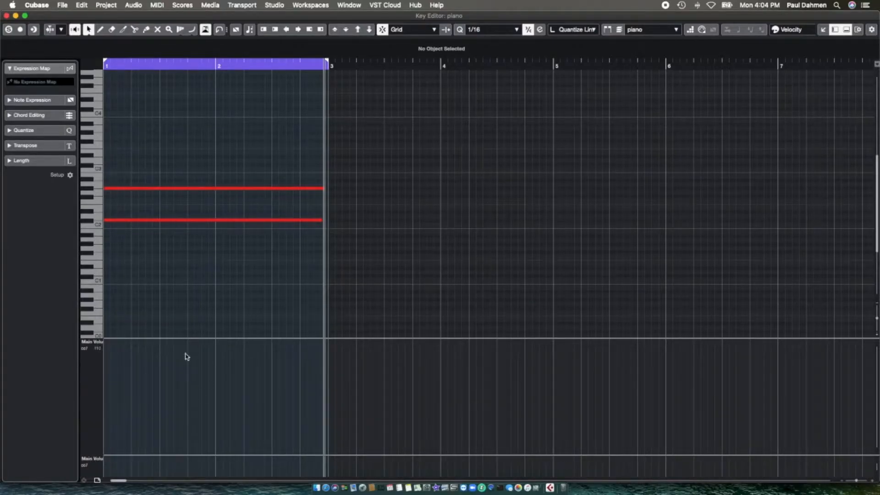
Draw a rising parabolic Main Volume curve from a low level at bar 1 to the maximum at bar 3
left_click(191, 30)
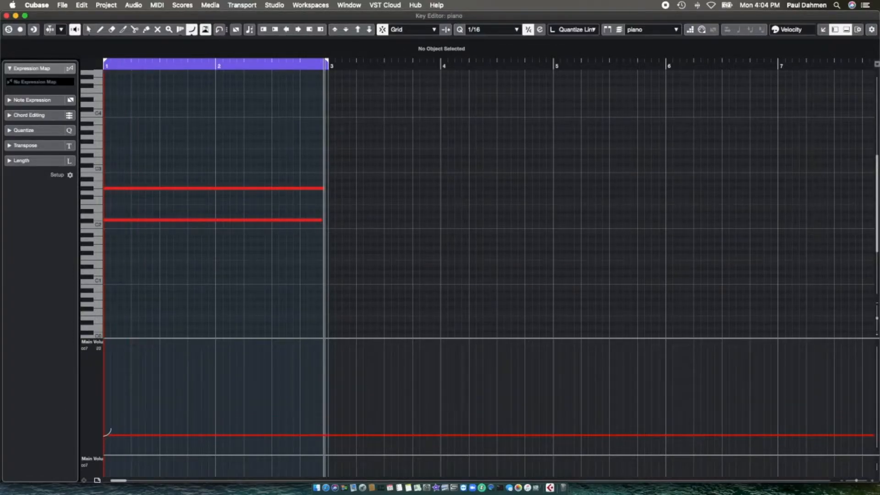
mouse_move(104, 434)
left_mouse_down()
mouse_move(253, 360)
mouse_move(326, 339)
left_mouse_up()
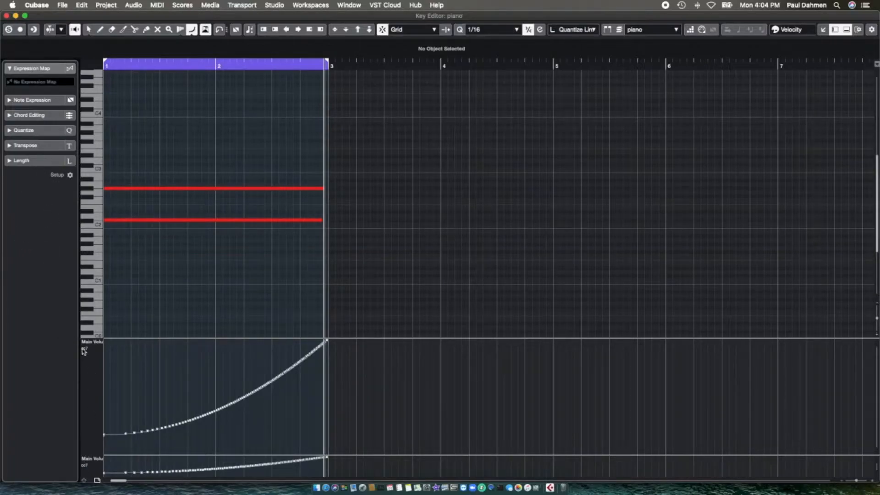
Collapse the Expression Map section, expand Note Expression, and choose Aftertouch as the parameter
left_click(27, 69)
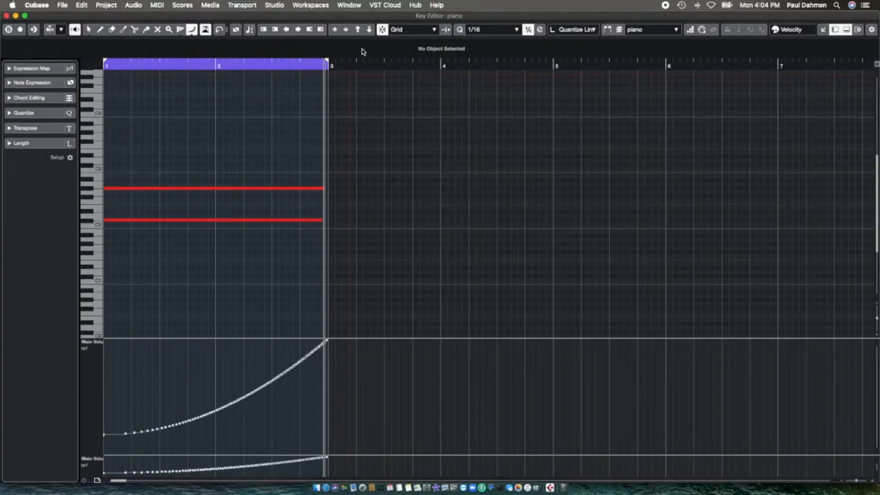
left_click(32, 83)
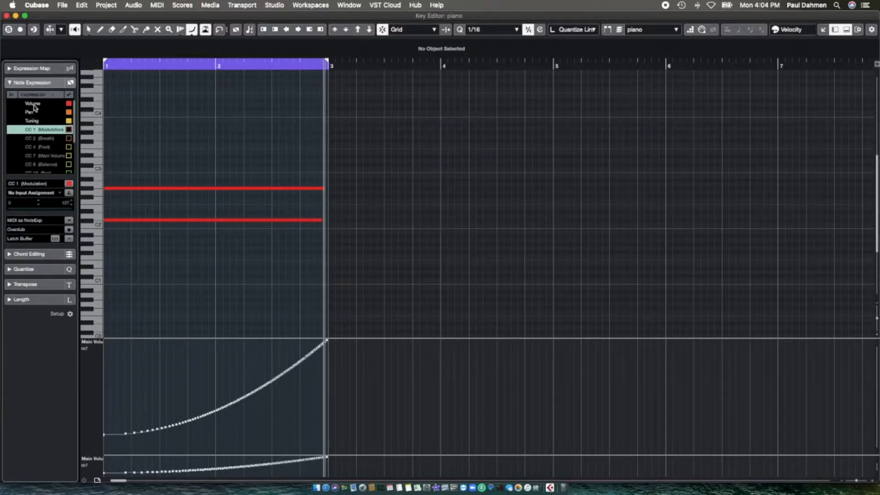
scroll(42, 157, "down", 3)
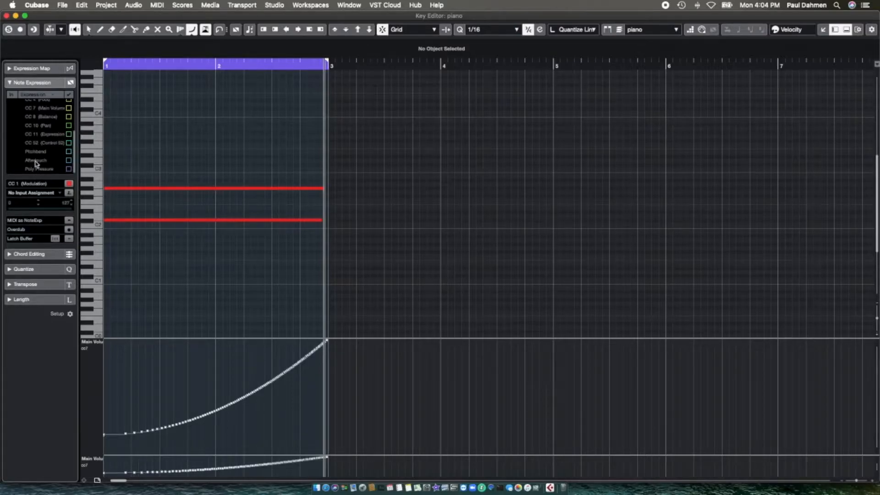
left_click(36, 161)
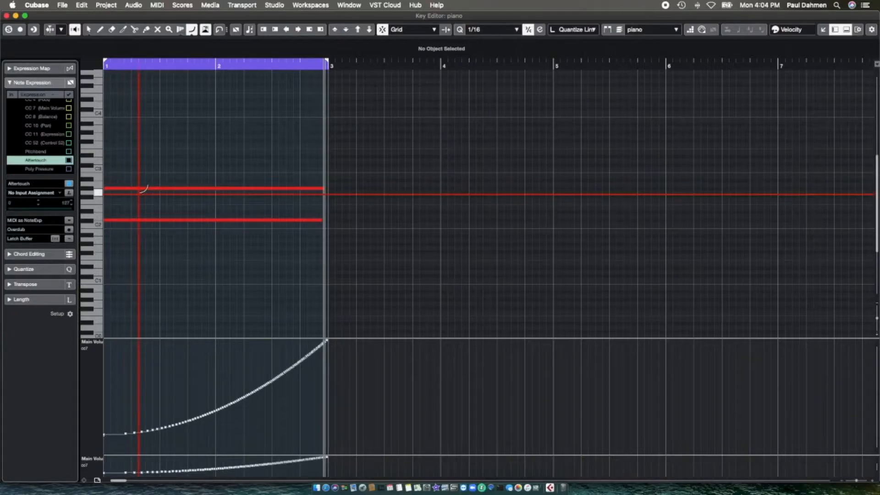
Draw a rising parabolic Aftertouch curve on the lower note, from the middle level at bar 1 to near maximum at its end
left_click(89, 30)
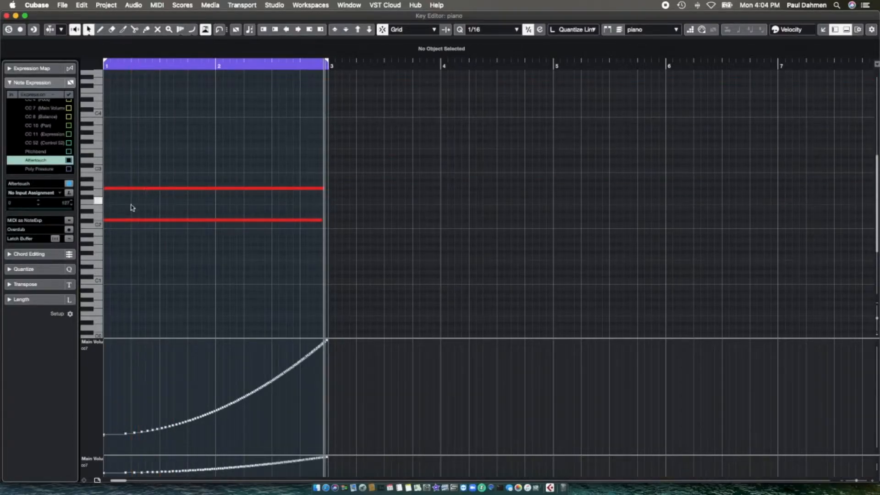
double_click(111, 221)
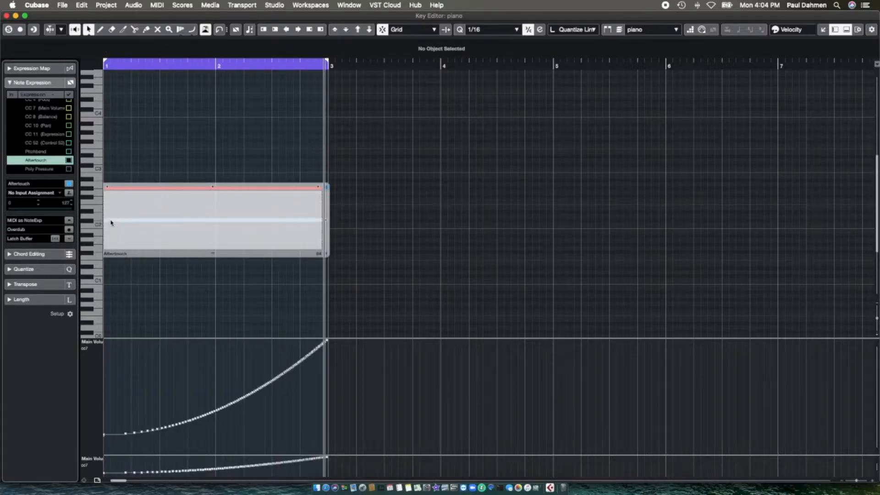
left_click(191, 29)
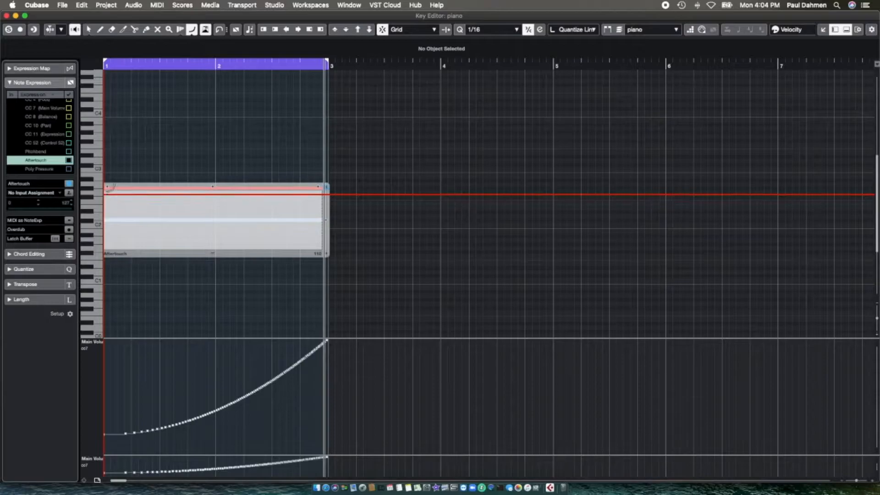
left_click_drag(108, 220, 321, 190)
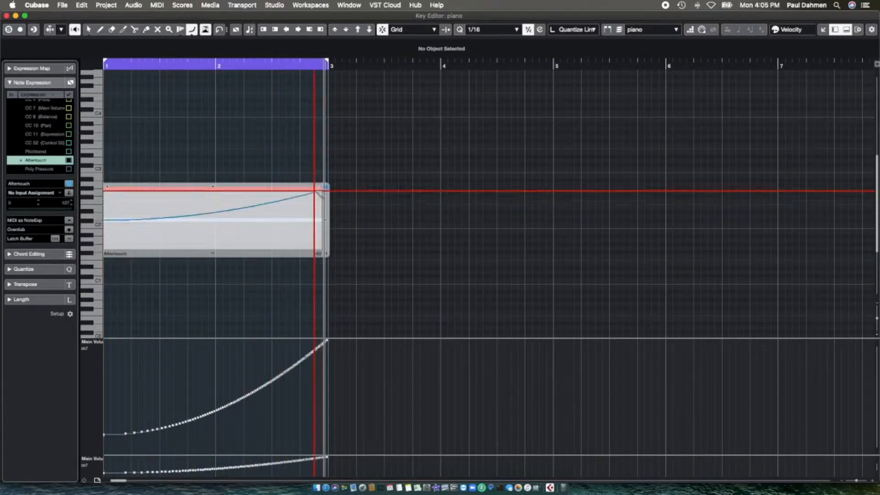
left_click(88, 29)
left_click(179, 108)
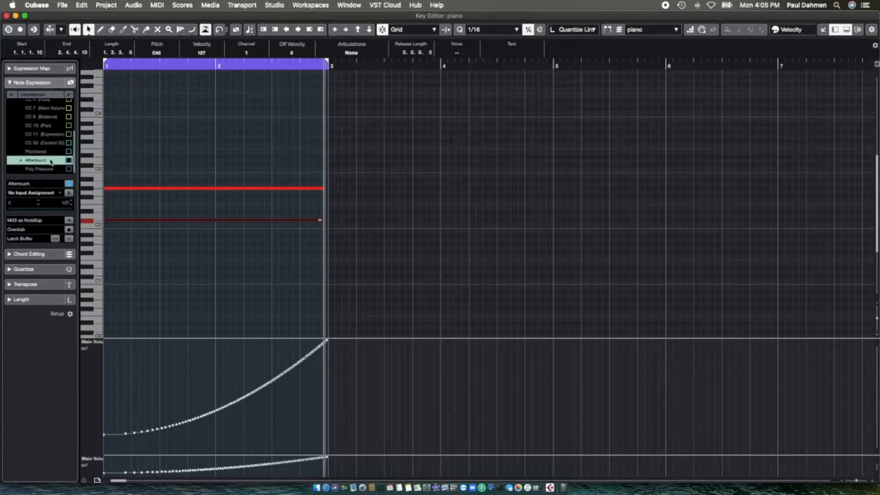
Draw a rising parabolic Tuning note-expression curve across the upper note, from a low value at bar 1 to near maximum at its end
scroll(48, 159, "up", 5)
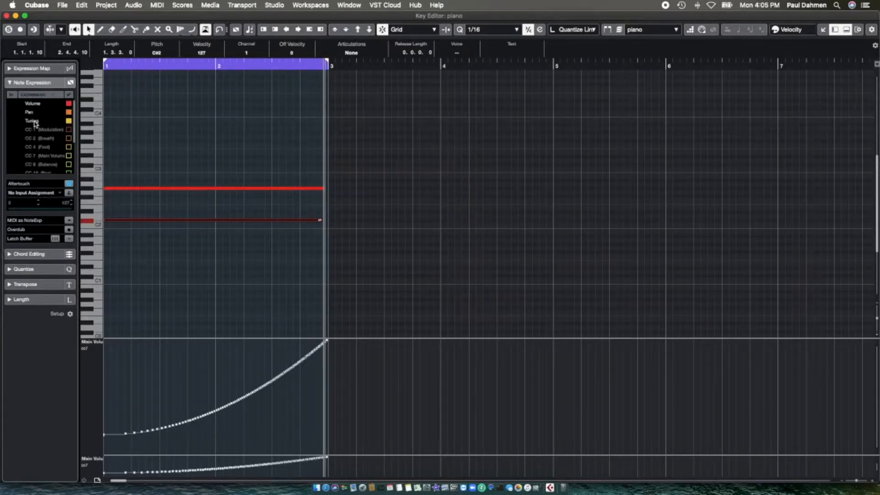
left_click(35, 121)
left_click(180, 189)
double_click(180, 190)
left_click(190, 30)
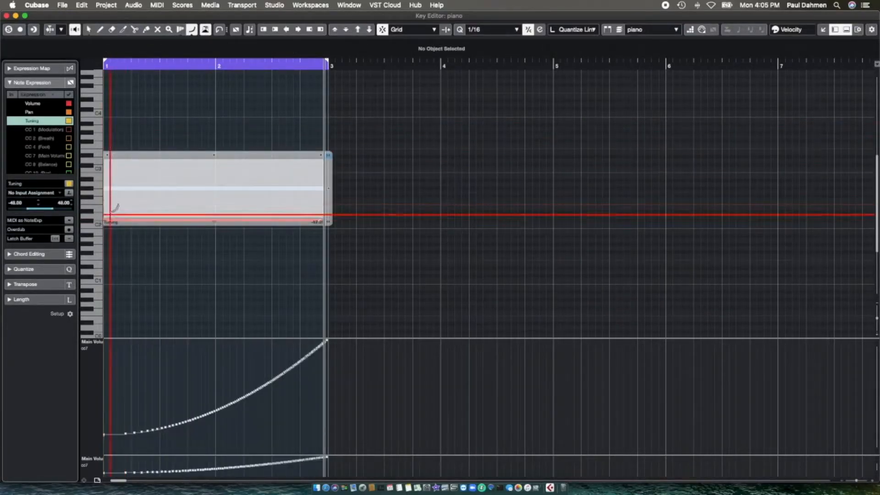
mouse_move(110, 213)
left_mouse_down()
mouse_move(232, 188)
mouse_move(323, 156)
left_mouse_up()
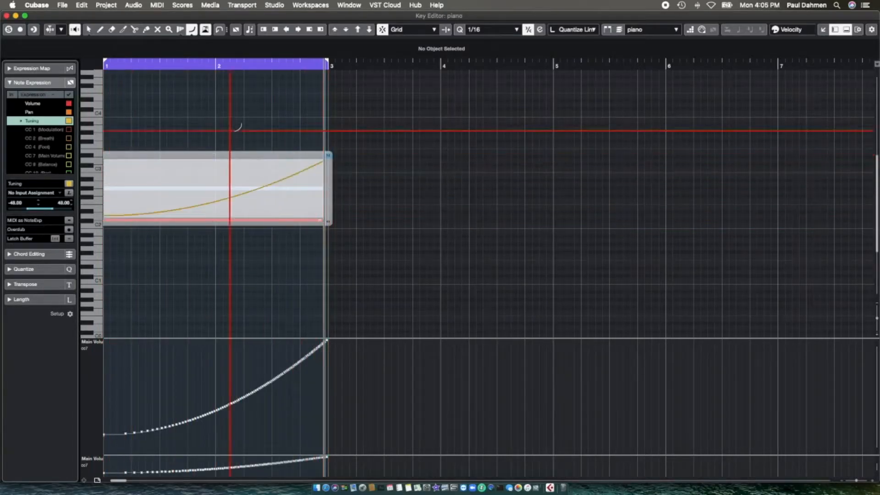
Close the Key Editor and briefly play back the Sampler Track's part
left_click(7, 16)
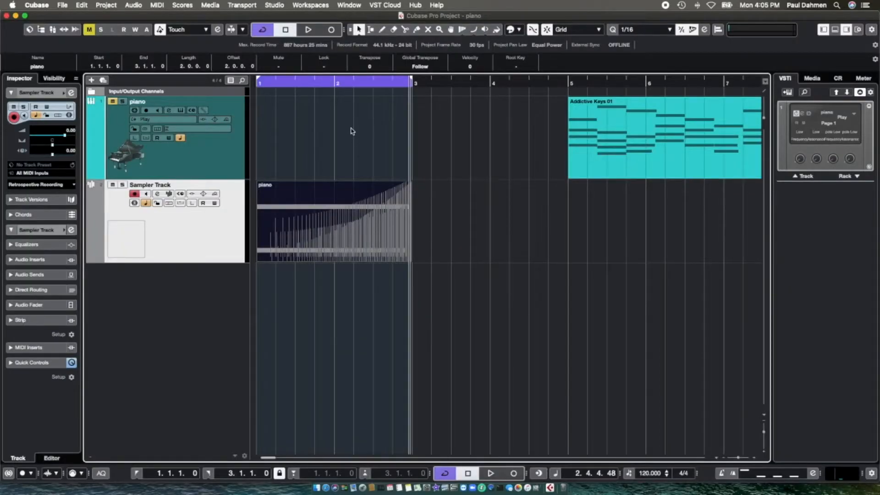
key("KP_Subtract")
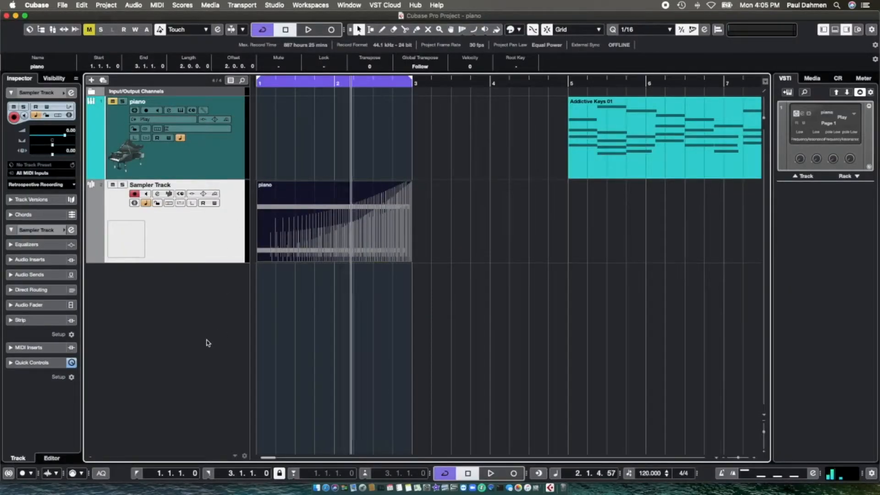
key("space")
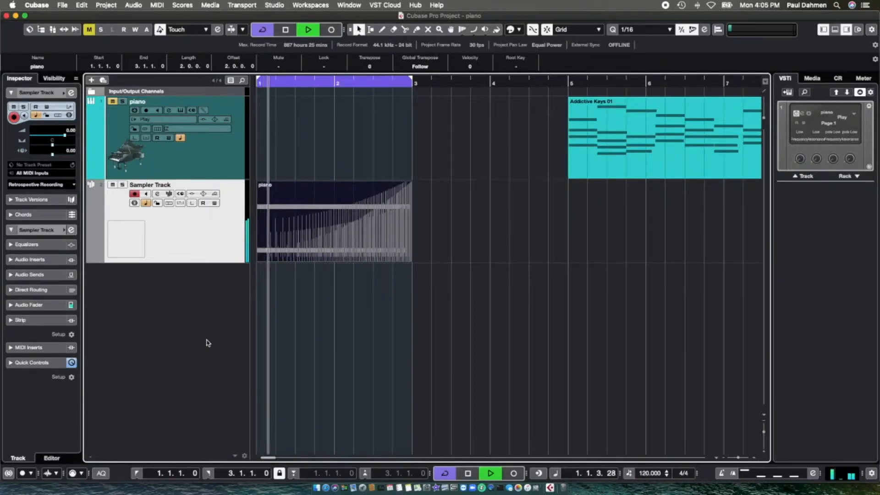
key("space")
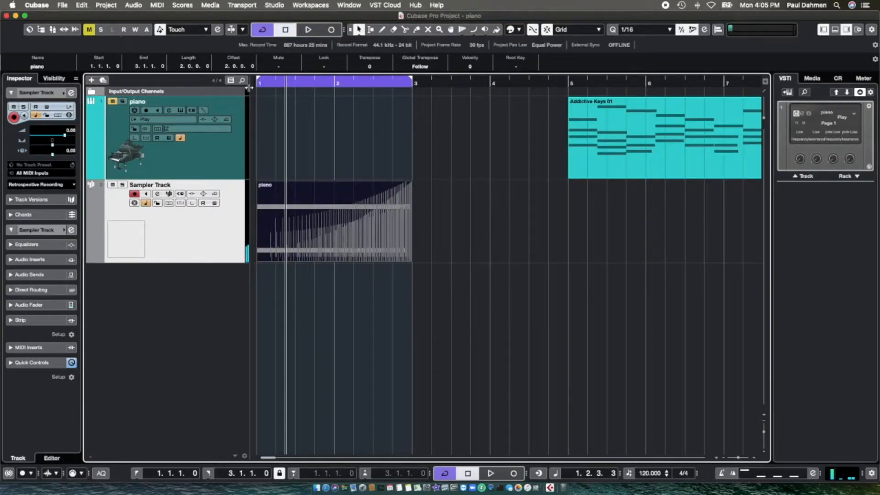
Render the Sampler Track's part in place as audio through the render settings, using the custom name Riser
right_click(340, 216)
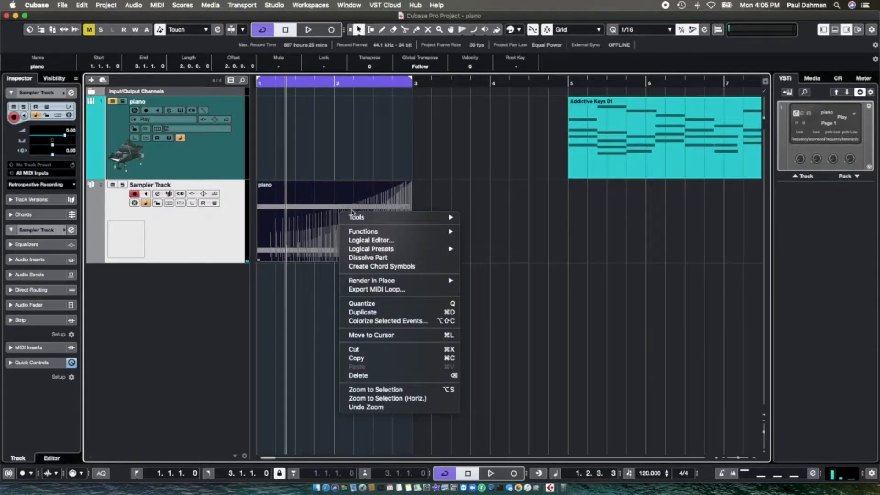
mouse_move(422, 281)
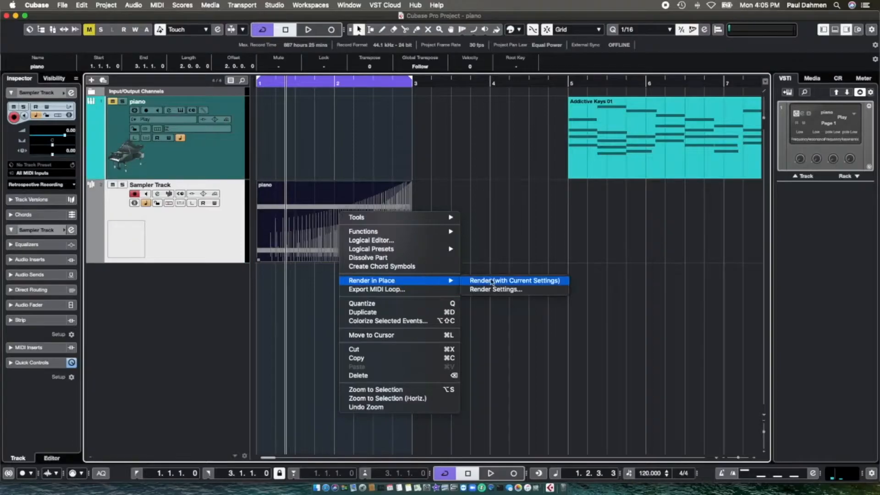
left_click(505, 290)
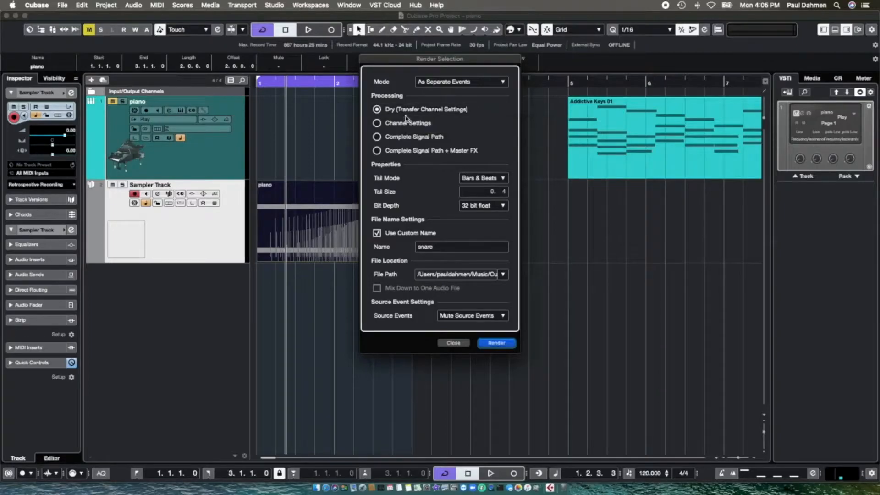
left_click(441, 249)
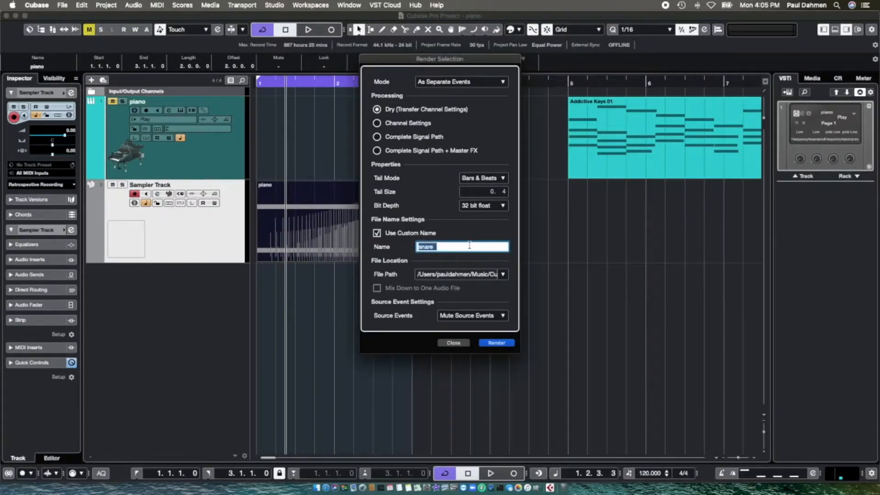
key("BackSpace")
left_click(499, 343)
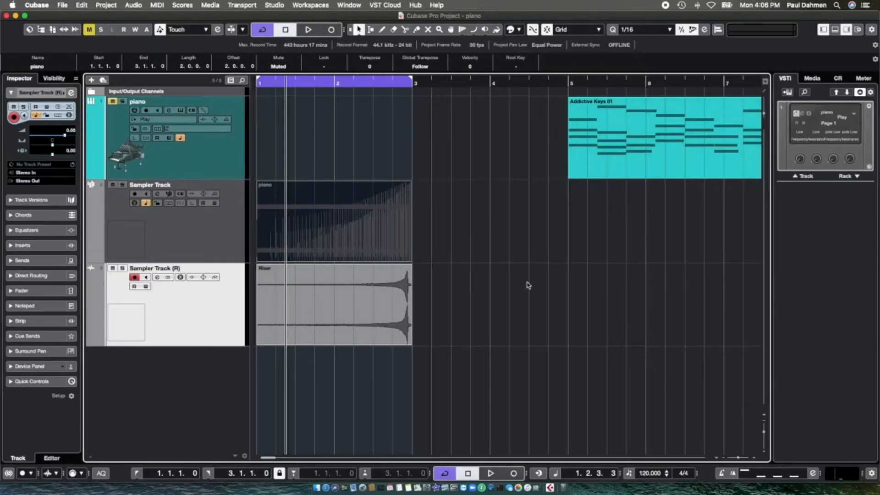
Extend the cycle range to end at bar 5 and duplicate the rendered Riser event so the copy starts at bar 3
left_click(290, 301)
left_click(291, 307)
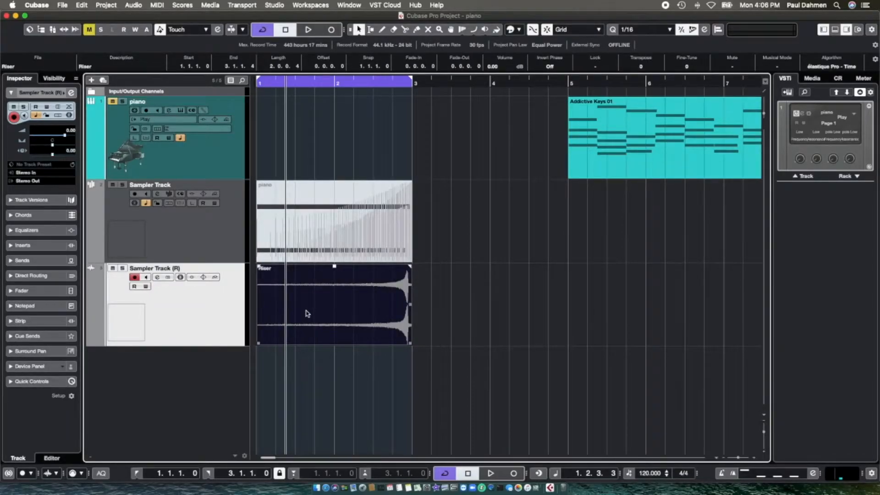
left_click_drag(414, 79, 499, 81)
scroll(453, 270, "left", 3)
left_click(340, 302)
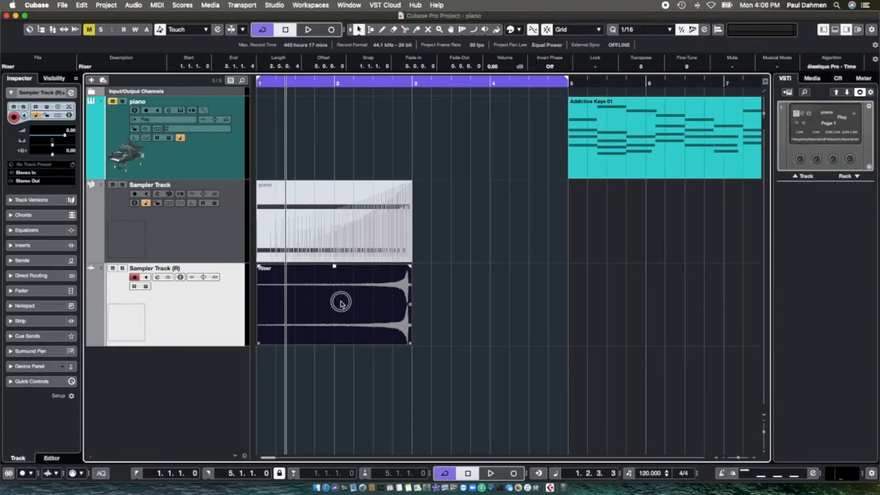
left_click(82, 5)
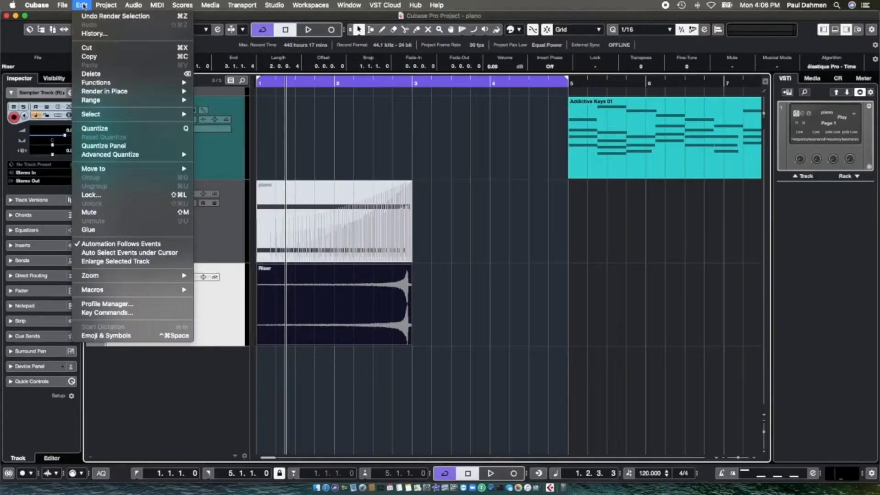
mouse_move(116, 83)
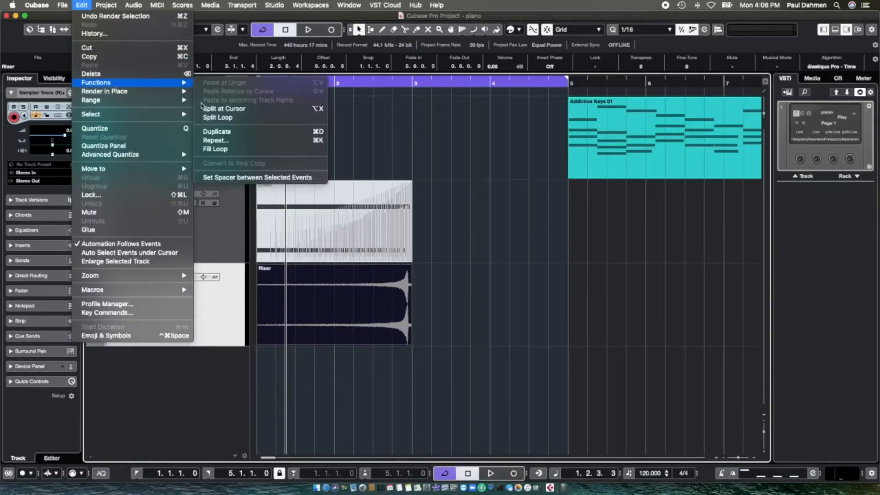
left_click(216, 132)
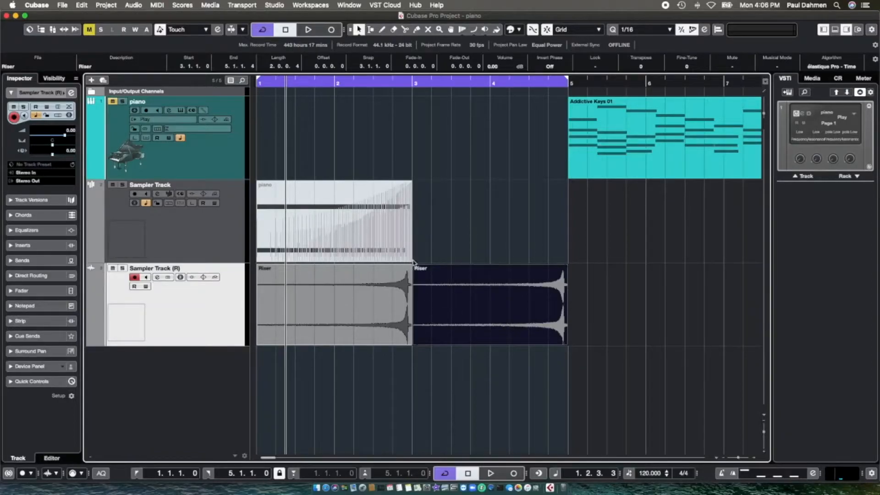
Add an Envelope process to the first Riser event and shape it as a ramp from zero to maximum with its middle point raised
left_click(398, 315)
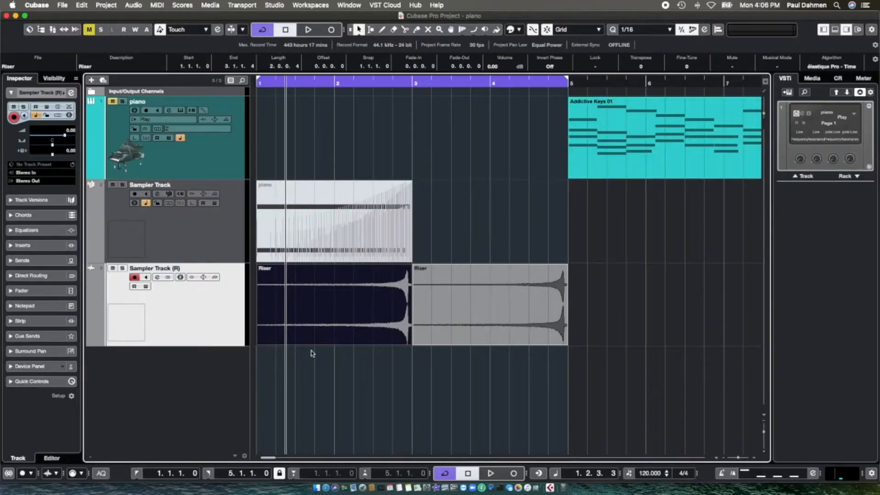
left_click(133, 5)
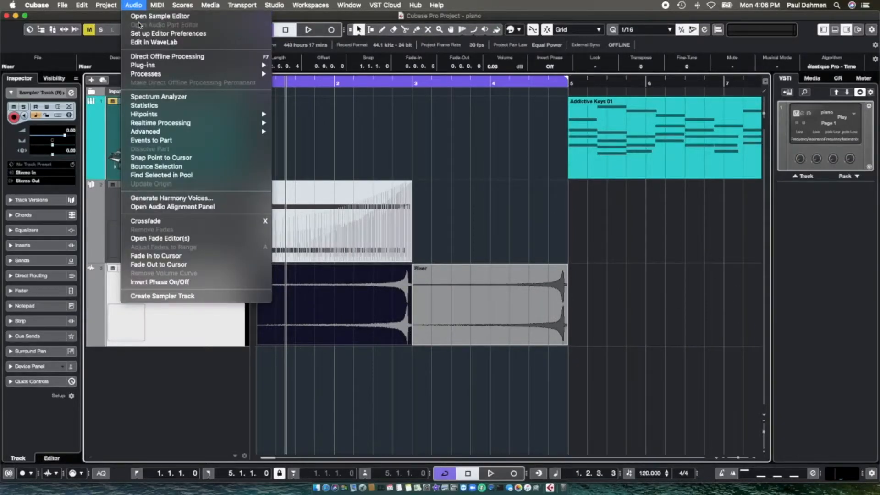
mouse_move(148, 75)
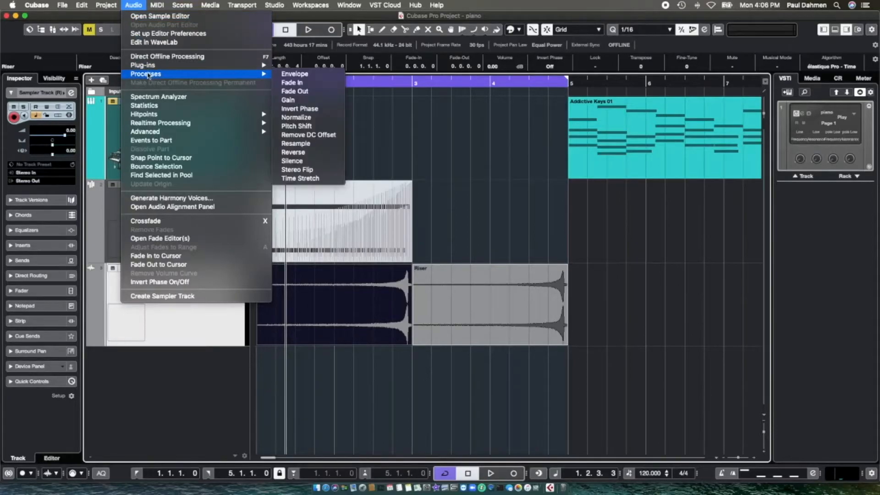
left_click(312, 75)
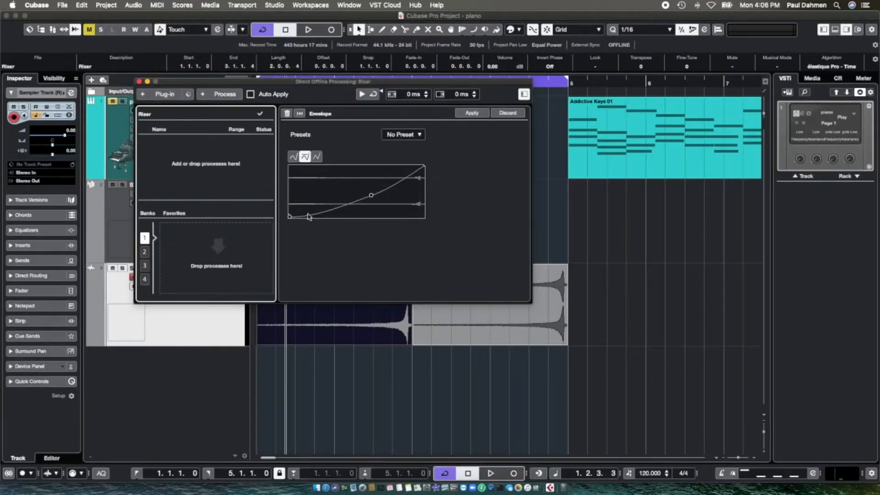
left_click_drag(290, 218, 291, 213)
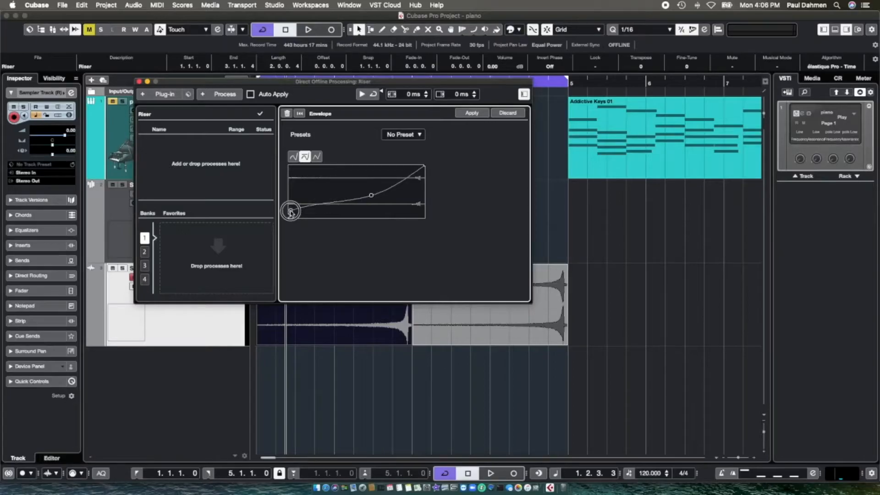
mouse_move(371, 197)
left_mouse_down()
mouse_move(363, 181)
mouse_move(367, 194)
left_mouse_up()
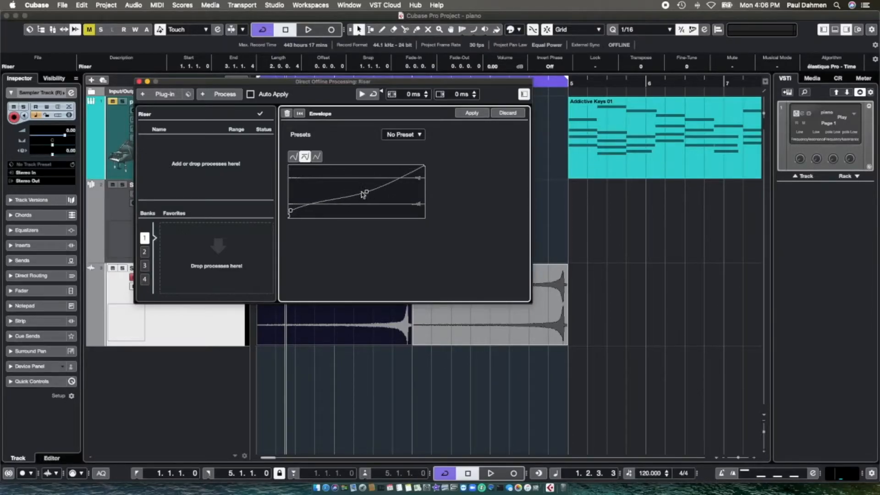
mouse_move(291, 213)
left_mouse_down()
mouse_move(290, 205)
mouse_move(283, 221)
left_mouse_up()
left_click_drag(366, 191, 361, 184)
Apply the envelope to the first Riser event as a new version, close offline processing, and select the duplicate at bar 3
left_click(471, 114)
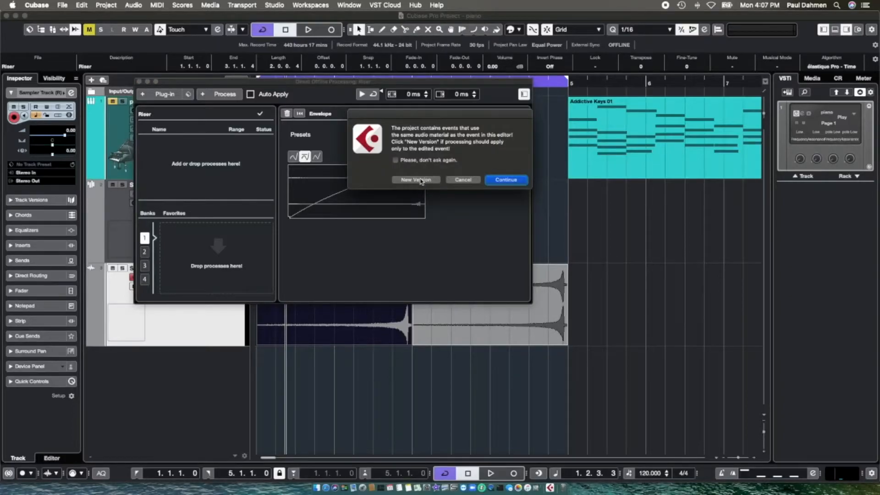
left_click(420, 180)
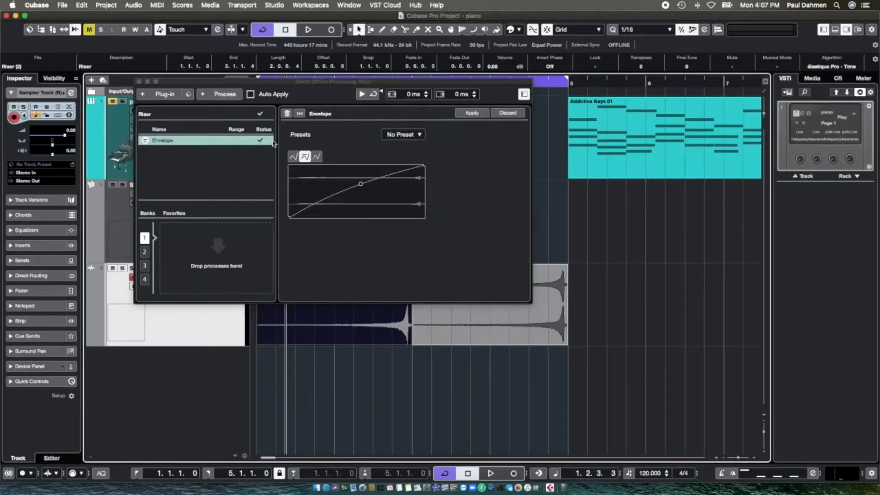
left_click(139, 81)
left_click(489, 304)
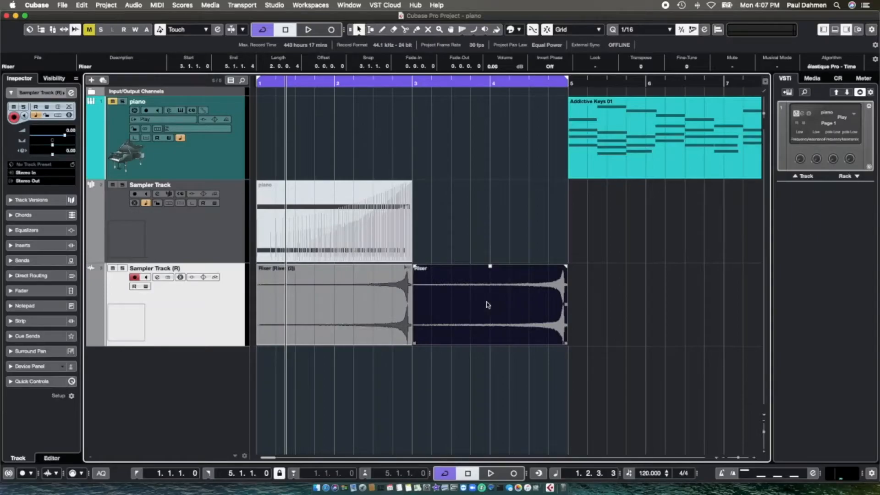
Apply the Reverse audio process to the duplicate Riser event at bar 3
left_click(133, 6)
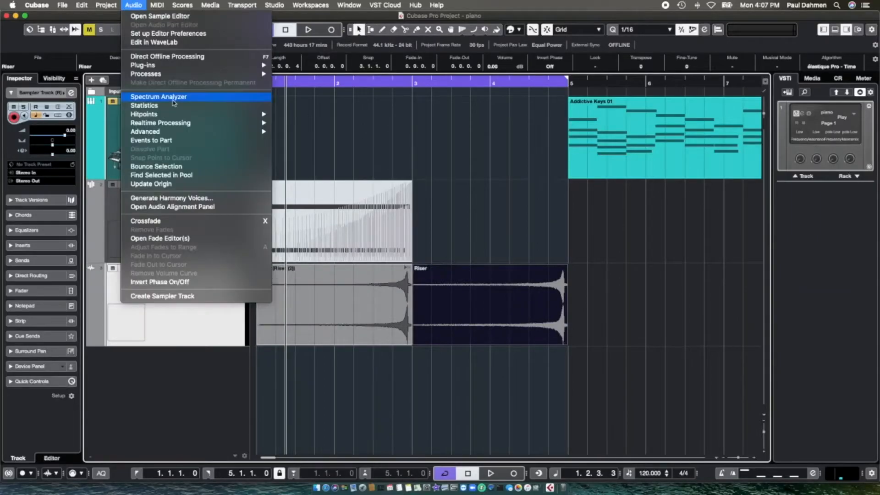
mouse_move(170, 76)
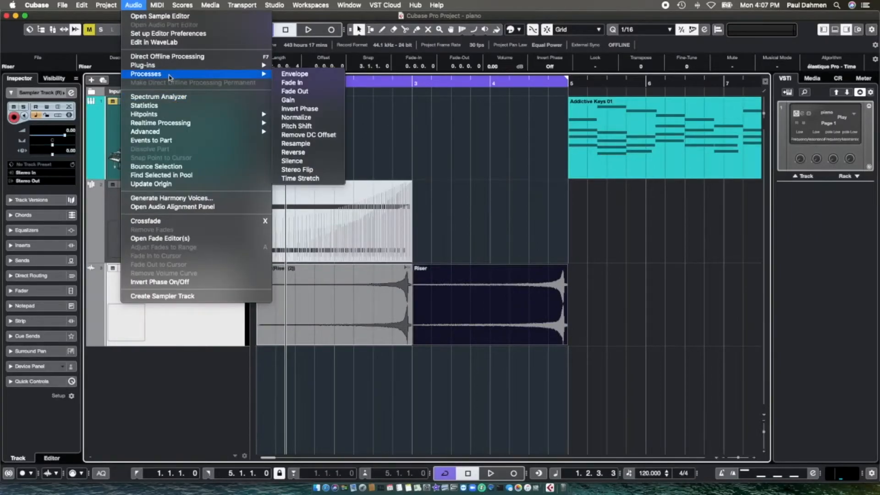
left_click(293, 152)
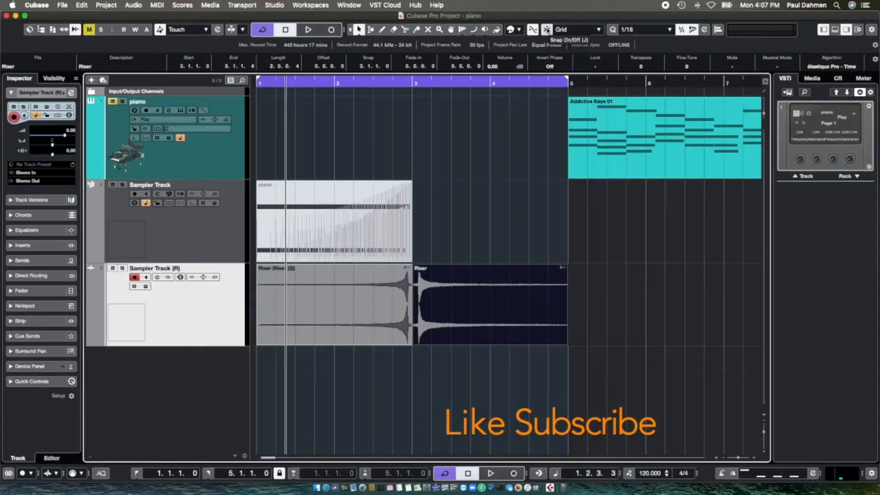
Turn snapping off and trim the silence from the end of the first Riser event and the start of the reversed one
left_click(547, 31)
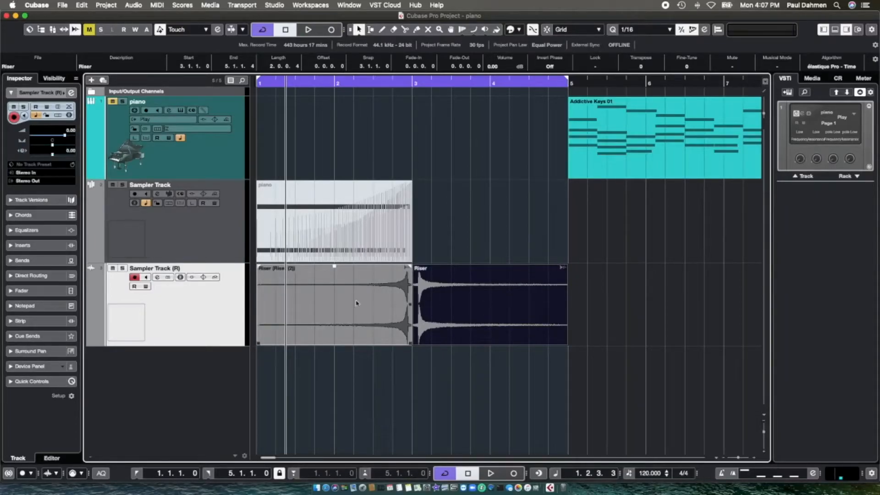
left_click_drag(413, 343, 407, 345)
left_click(474, 316)
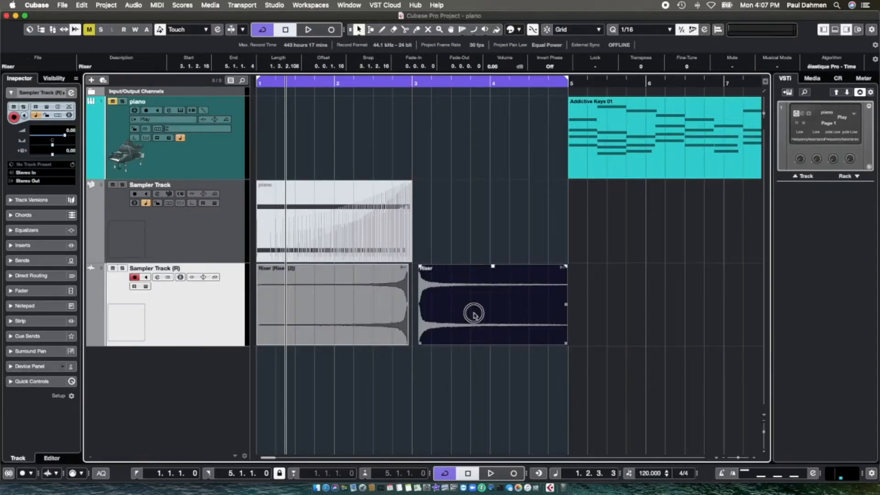
Add an Envelope process to the reversed Riser event and shape it as a curve falling from maximum at the start to zero
left_click(133, 5)
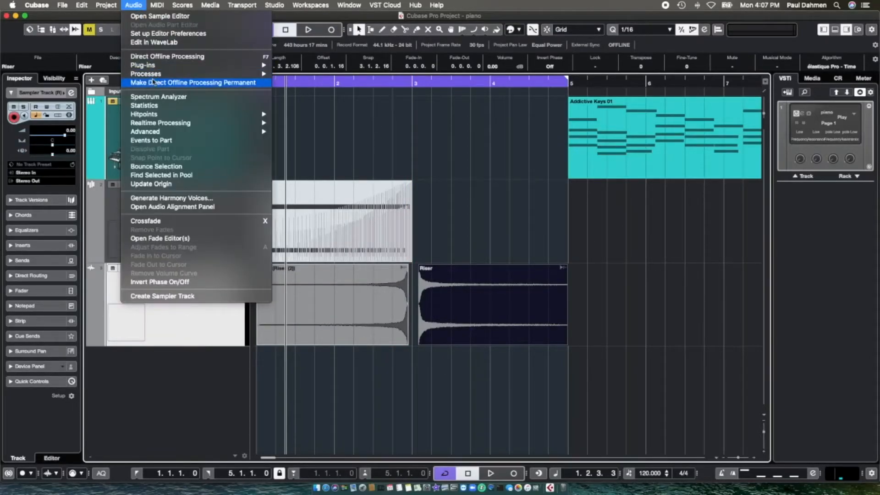
mouse_move(157, 73)
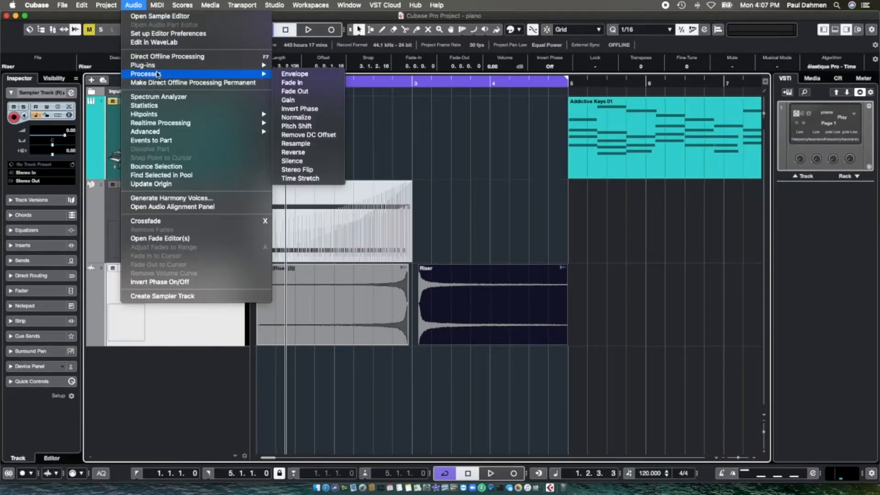
left_click(302, 73)
mouse_move(291, 218)
left_mouse_down()
mouse_move(295, 173)
mouse_move(290, 218)
left_mouse_up()
left_click_drag(289, 183, 289, 164)
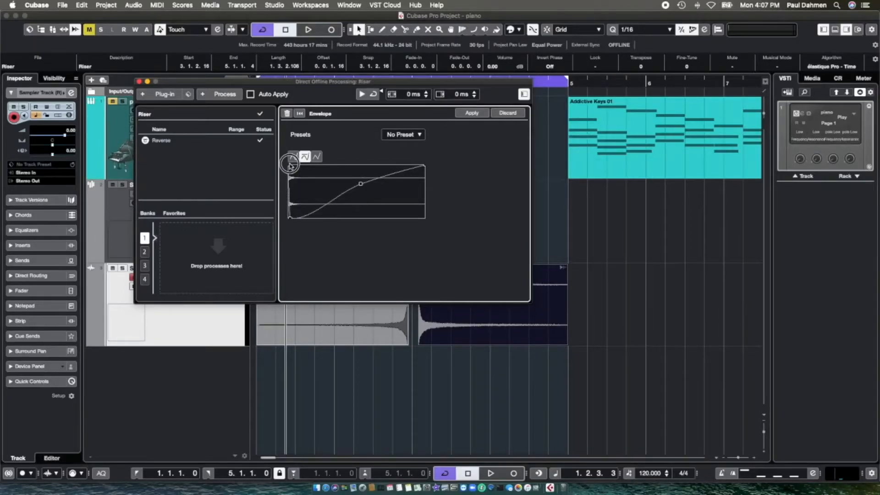
left_click_drag(290, 218, 345, 178)
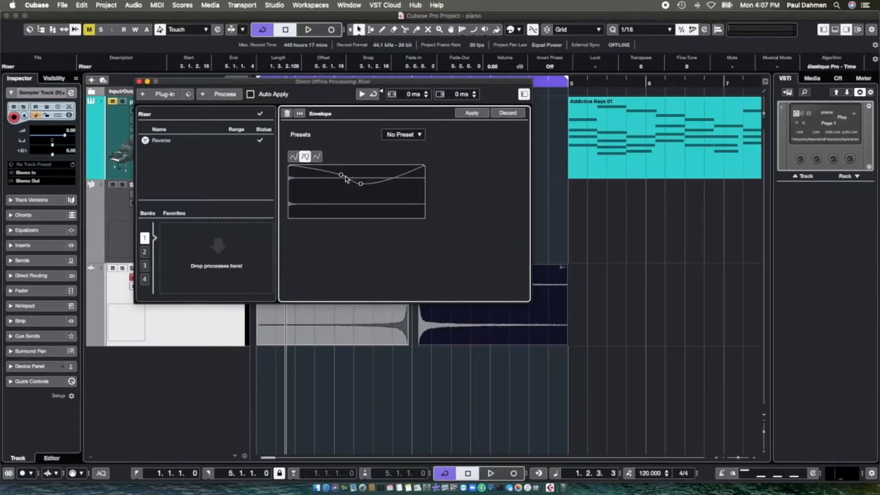
left_click_drag(424, 169, 420, 223)
left_click_drag(360, 185, 339, 176)
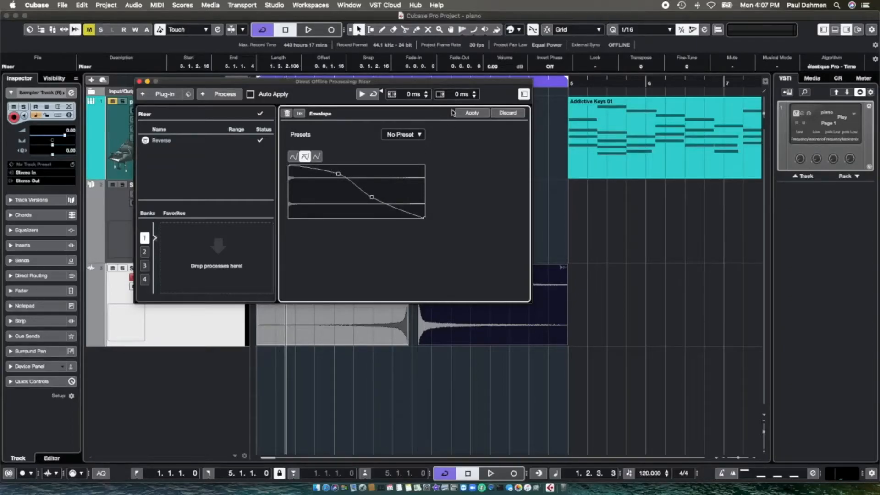
Apply the falling envelope to the reversed Riser event and close offline processing
left_click(362, 95)
left_click(474, 115)
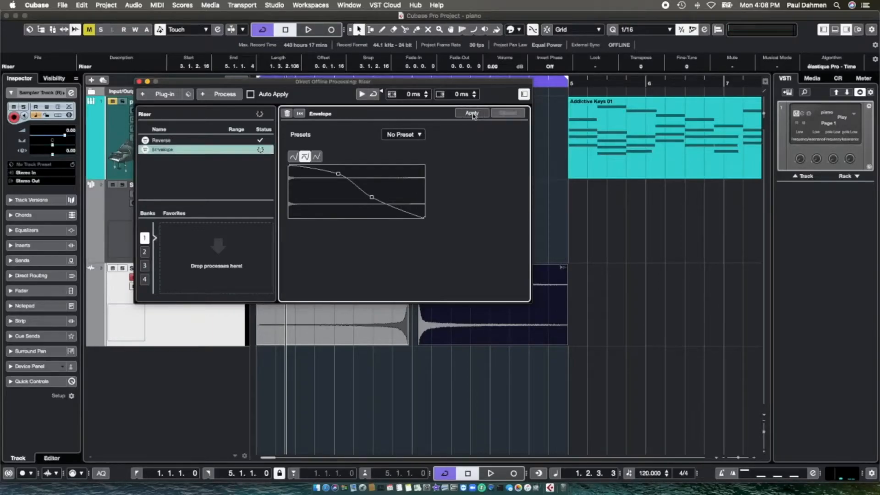
left_click(139, 82)
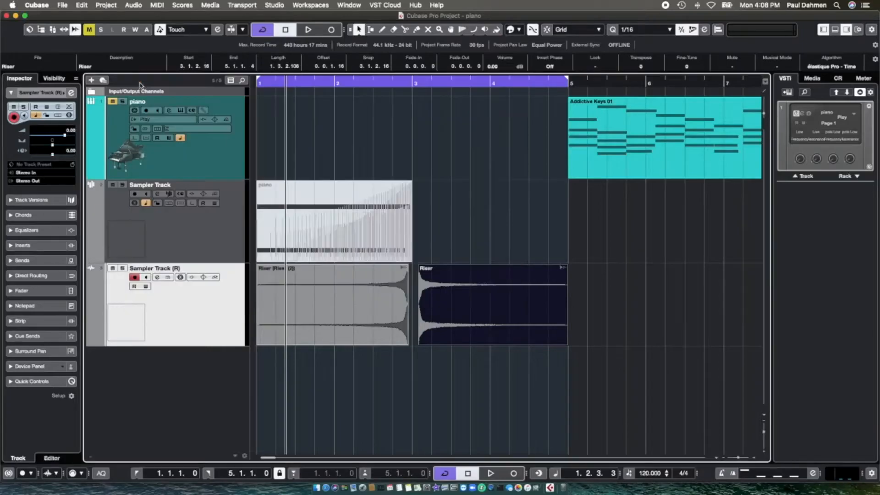
Reposition both Riser events around bar 3 and trim the first event so it ends exactly at bar 3
mouse_move(512, 321)
left_mouse_down()
mouse_move(501, 318)
mouse_move(510, 315)
left_mouse_up()
left_click_drag(342, 306, 346, 308)
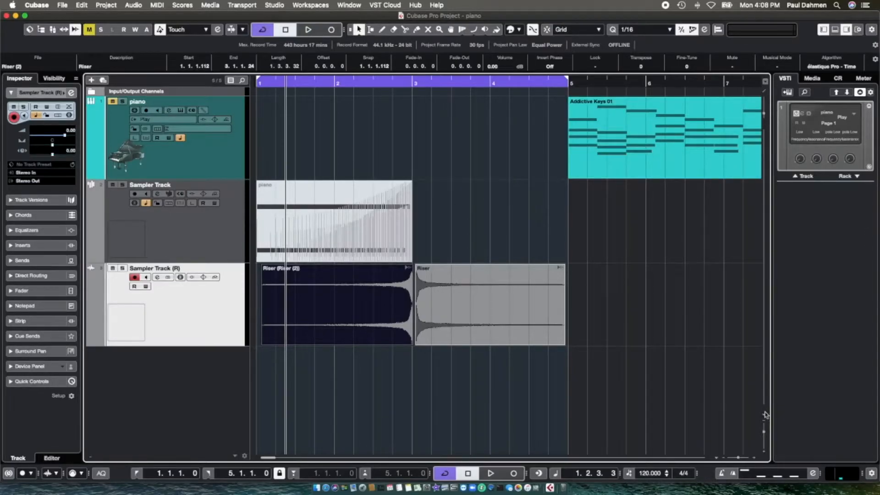
left_click_drag(765, 435, 764, 440)
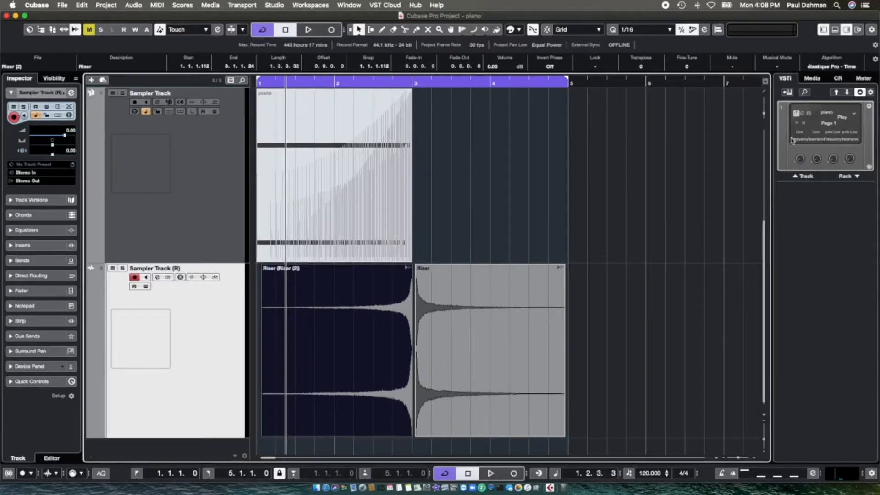
left_click_drag(764, 115, 766, 116)
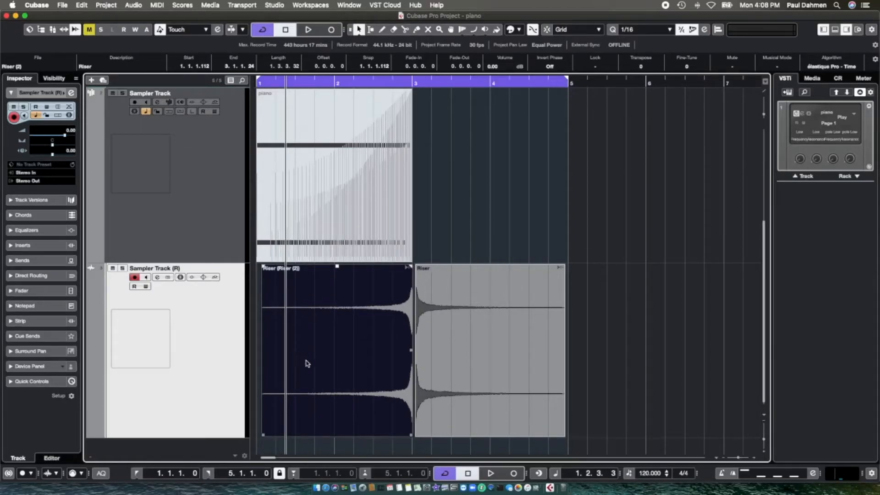
left_click(739, 459)
left_click_drag(738, 458, 740, 459)
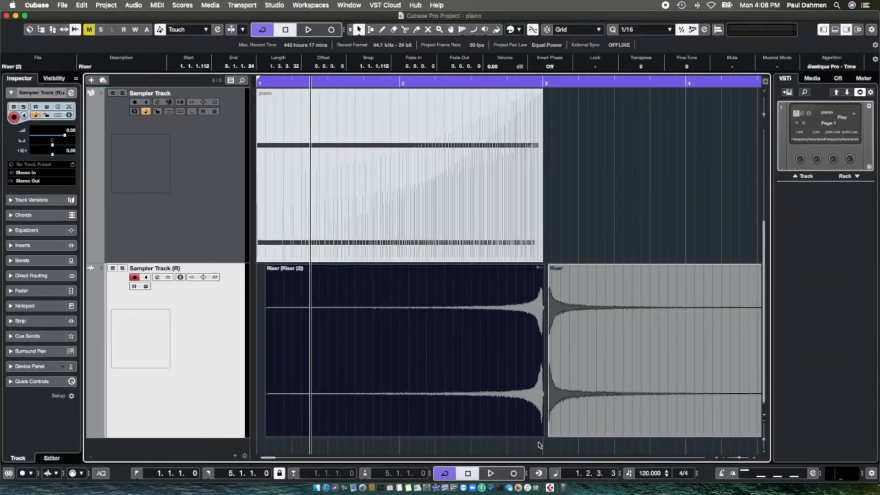
mouse_move(626, 345)
left_mouse_down()
mouse_move(639, 338)
mouse_move(631, 339)
mouse_move(639, 346)
left_mouse_up()
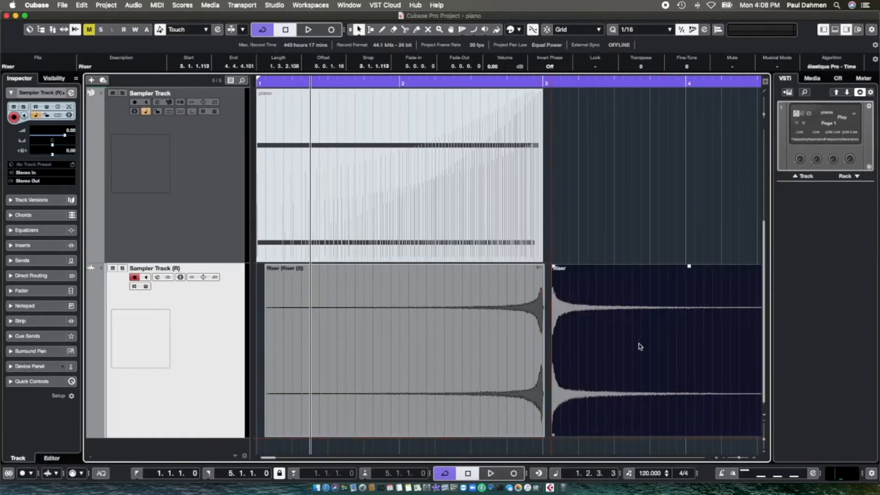
left_click(544, 436)
left_click_drag(544, 436, 542, 437)
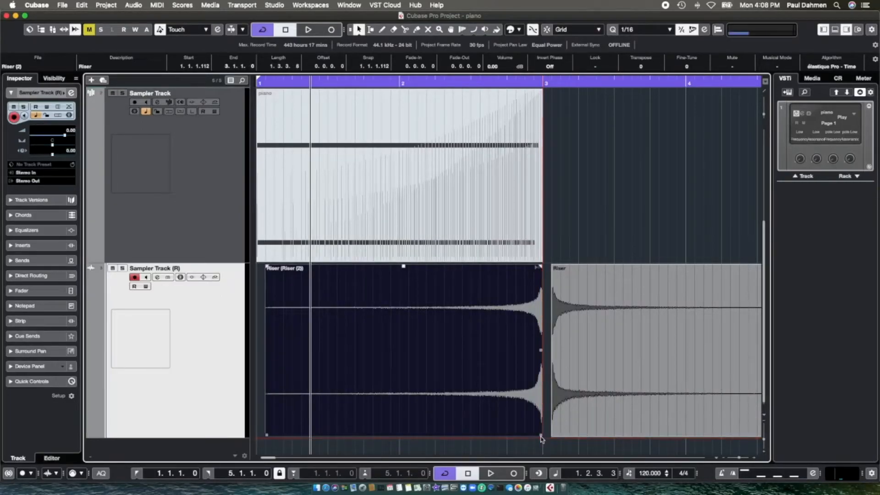
Trim the start of the reversed Riser event tightly and move it against the end of the first event at bar 3
left_click(614, 367)
scroll(556, 406, "up", 2)
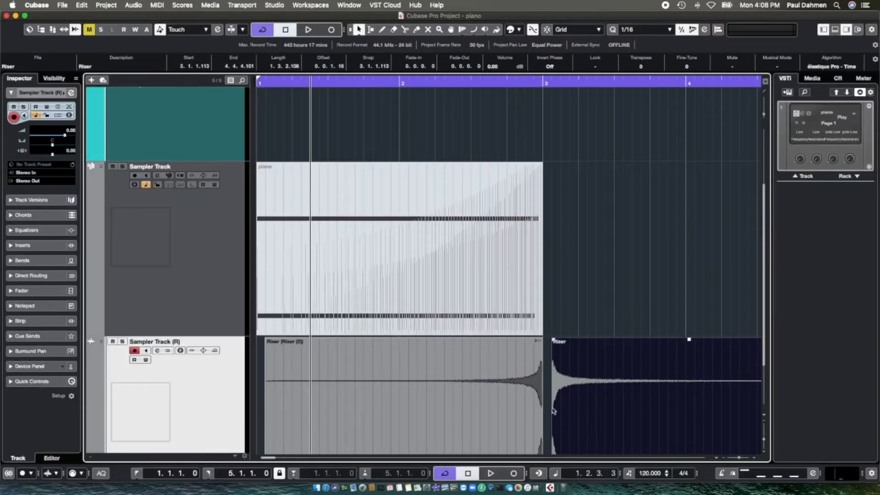
scroll(579, 421, "down", 2)
left_click_drag(553, 431, 552, 431)
left_click_drag(647, 326, 638, 359)
Select both Riser events and crossfade them at their junction
scroll(643, 326, "up", 2)
scroll(638, 360, "down", 2)
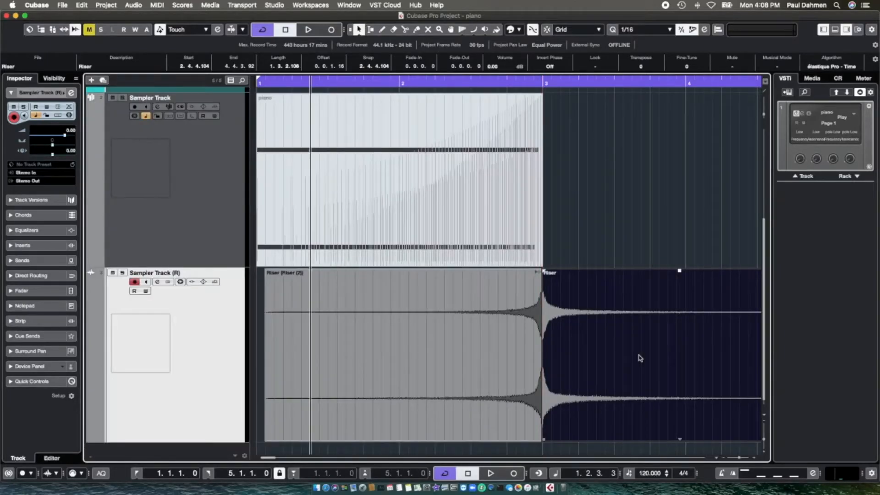
scroll(640, 358, "down", 1)
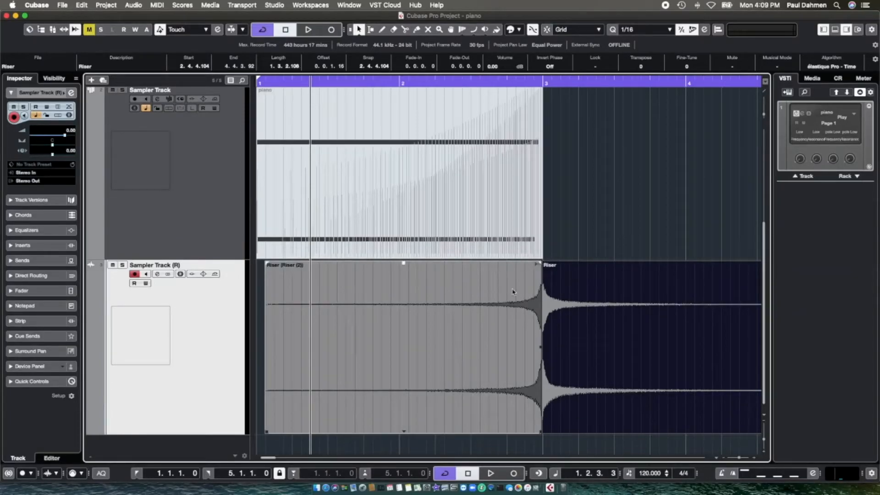
left_click_drag(497, 447, 624, 320)
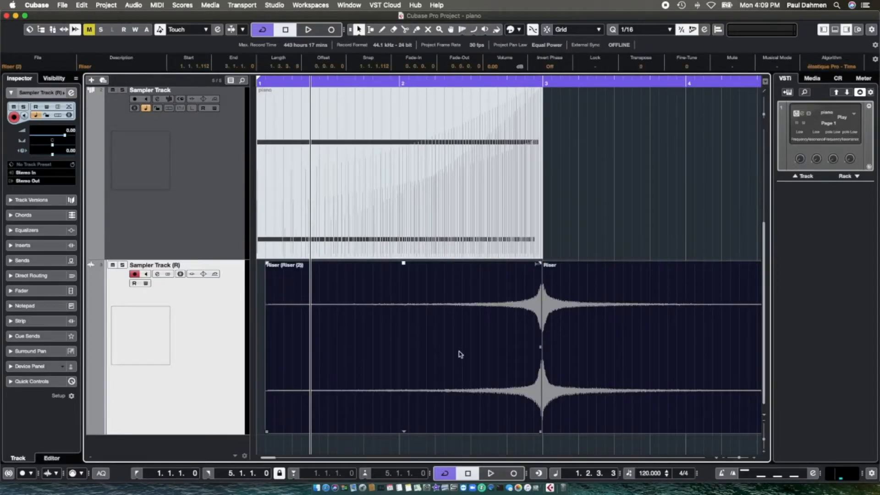
key("x")
Deselect the crossfaded Riser events and play them back to check the swell and decay
left_click(765, 435)
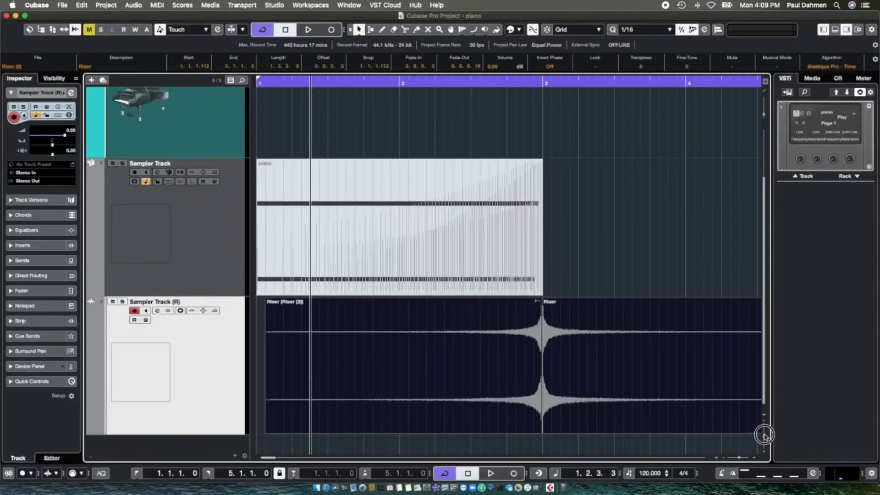
left_click(737, 458)
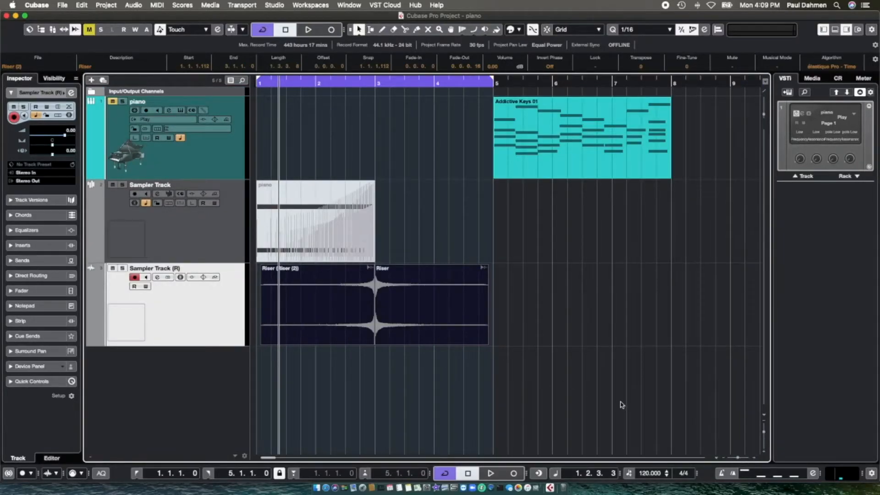
left_click_drag(566, 313, 528, 340)
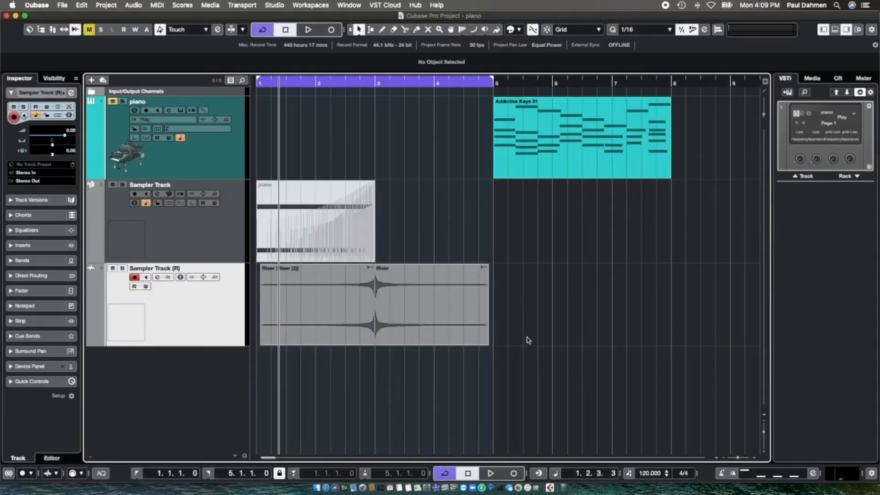
key("space")
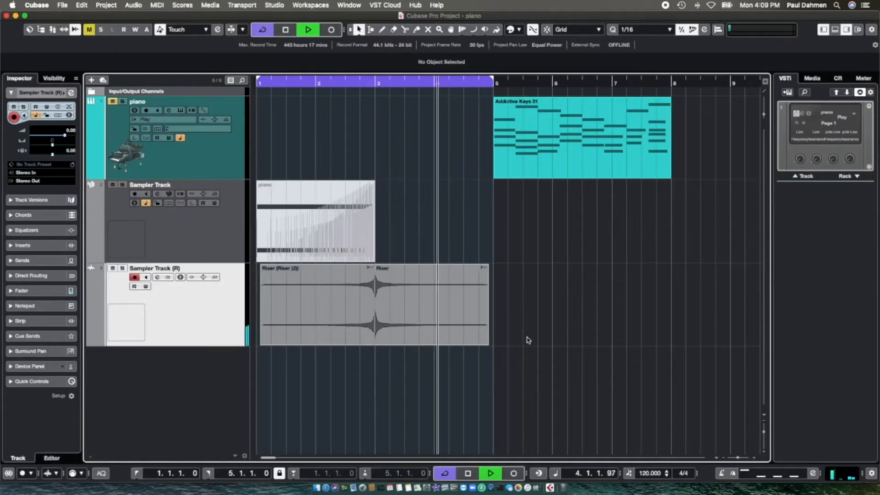
key("space")
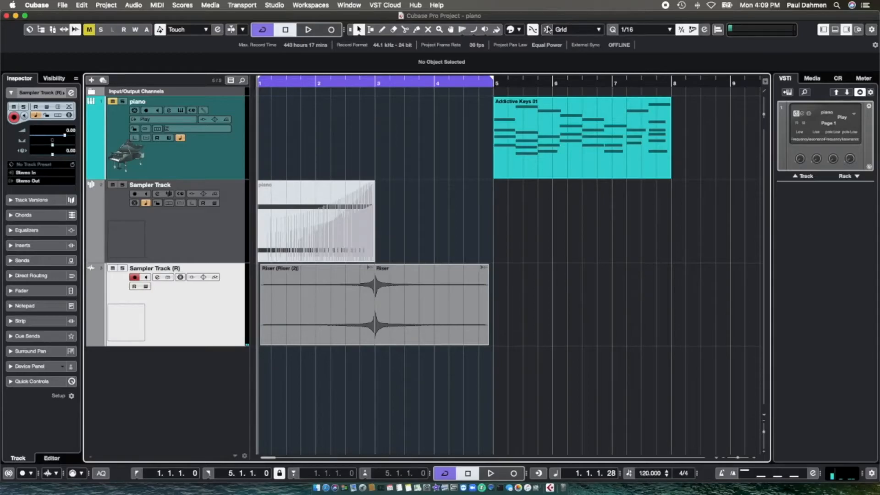
Turn snapping back on and render the crossfaded Riser track in place with the current settings
left_click(548, 29)
left_click_drag(518, 299, 534, 317)
left_click(82, 6)
mouse_move(154, 92)
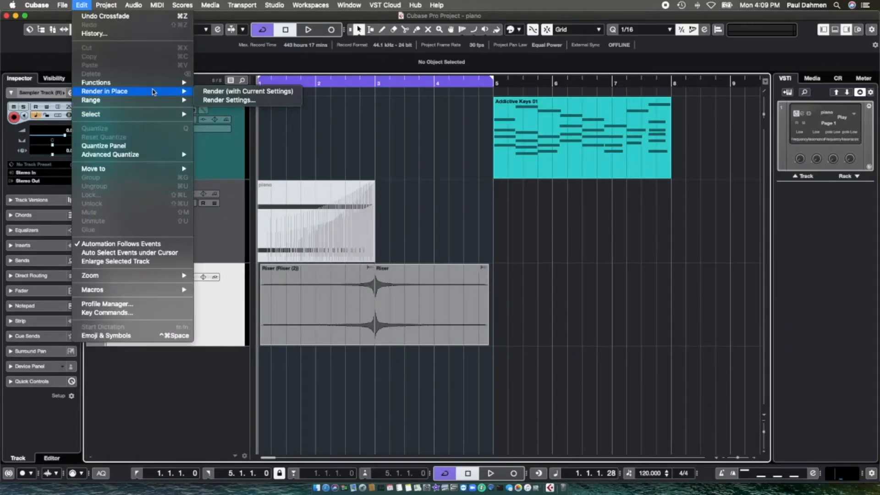
left_click(234, 92)
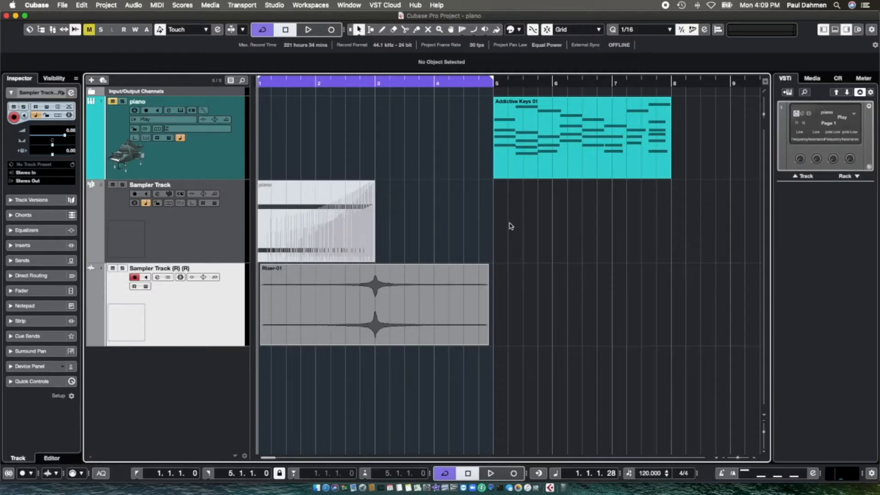
Render the joined riser track in place using the custom name Sound fx, and select the lower rendered track
left_click(88, 6)
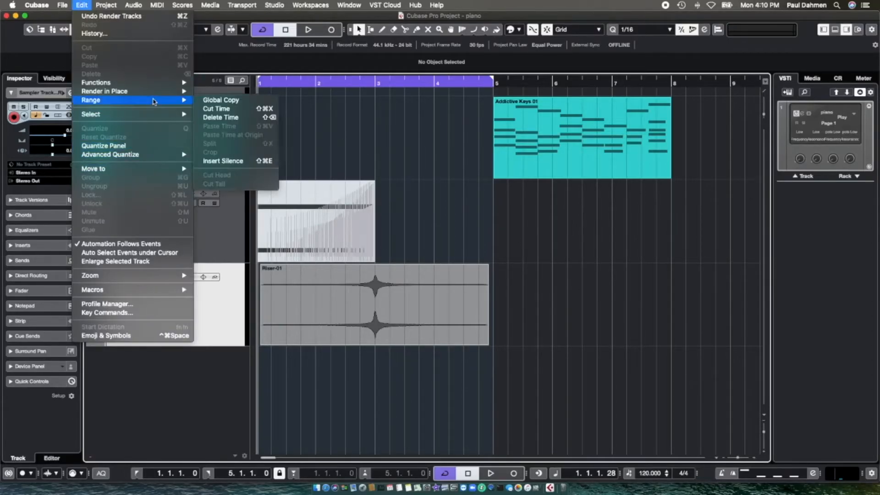
mouse_move(155, 96)
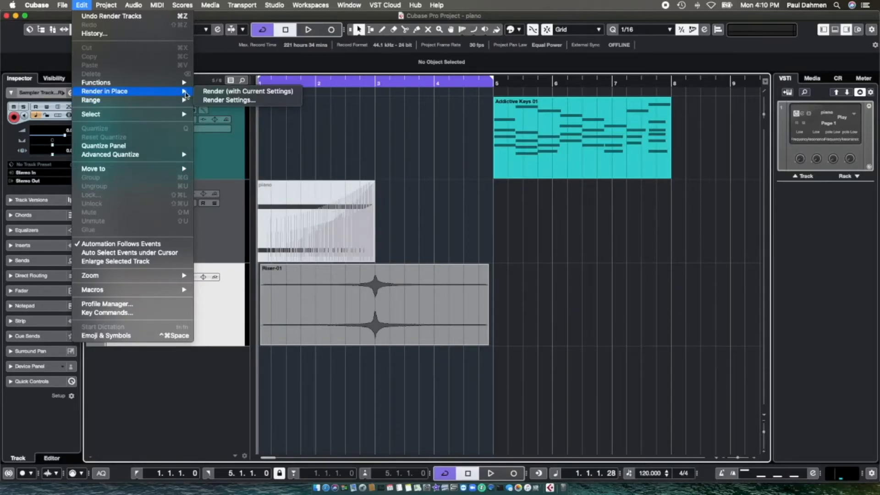
left_click(239, 101)
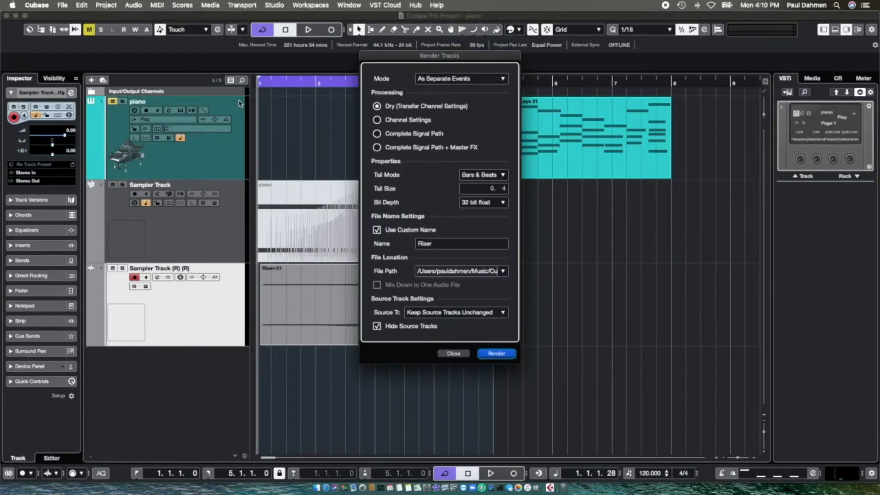
left_click(494, 243)
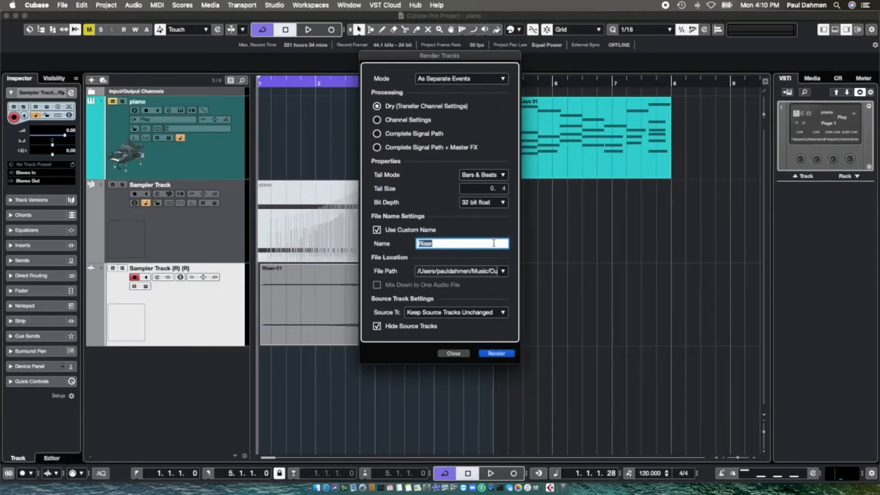
key("BackSpace")
left_click(496, 354)
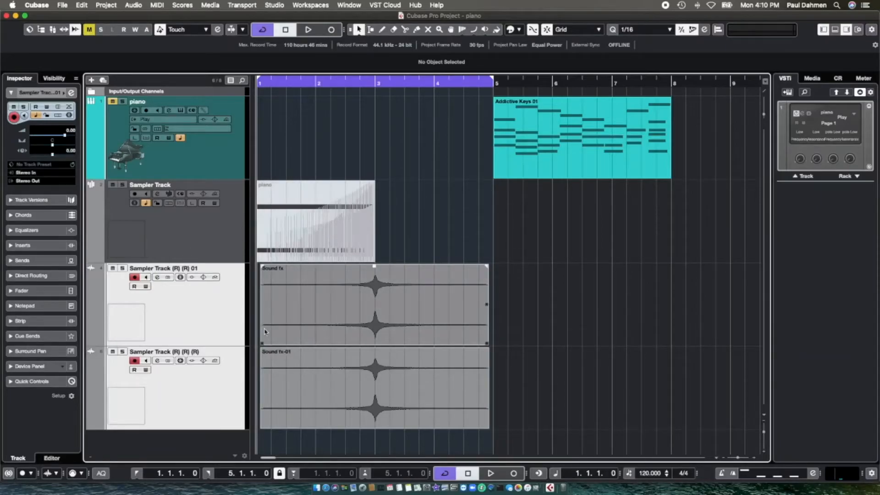
left_click(205, 396)
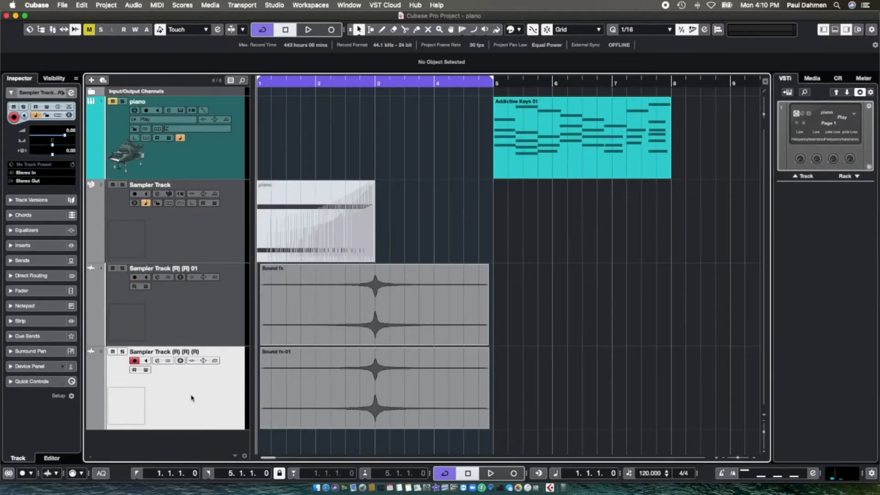
Mute the Sampler Track and the Sampler Track (R) (R) 01 track, and select the Sound fx-01 event
left_click(112, 268)
left_click(112, 184)
left_click(262, 428)
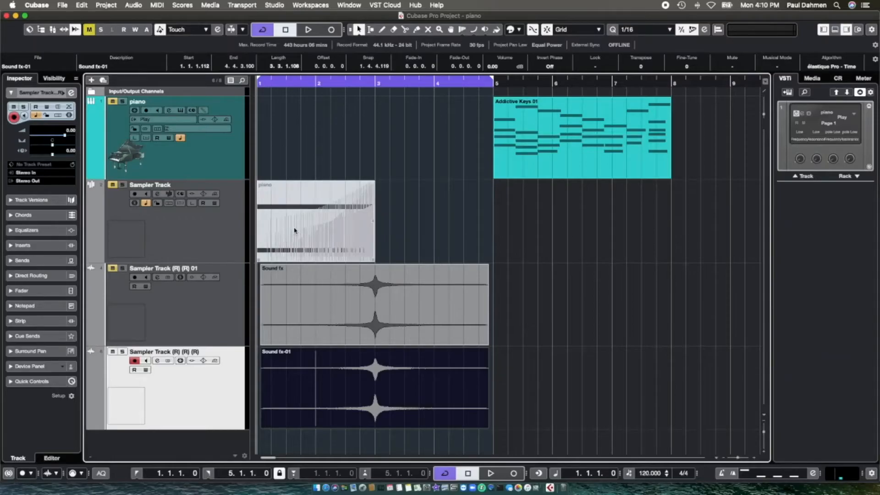
Move the Sampler Track's muted piano event to bar 6, and unmute and select the Sampler Track
left_click_drag(295, 229, 587, 247)
left_click(112, 185)
left_click(194, 220)
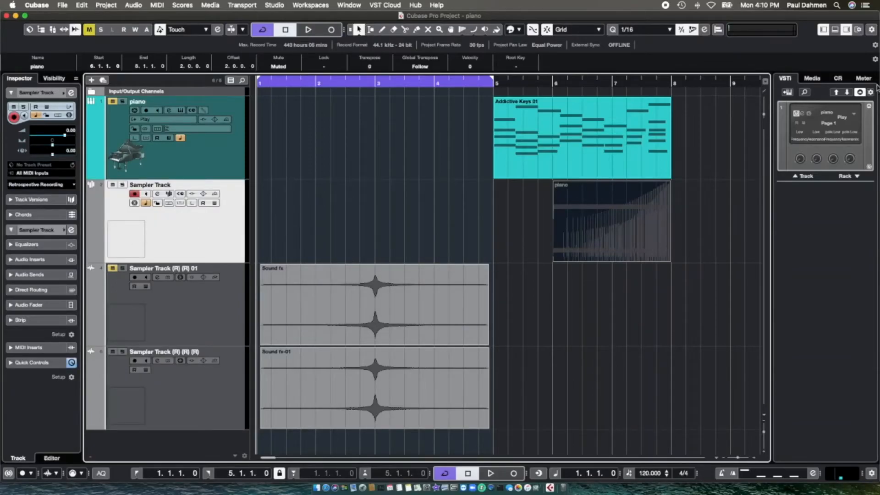
Show the Sampler Control below the project and load the Sound fx-01 event into it as the new sample
left_click(834, 29)
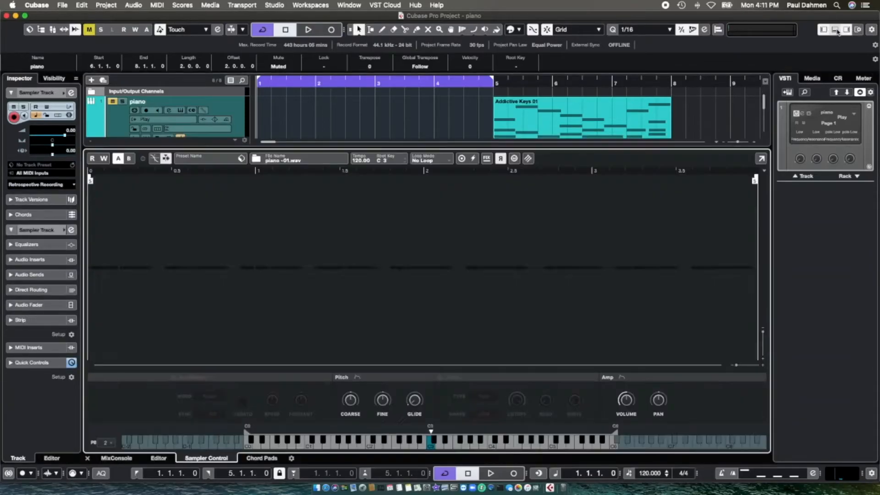
left_click_drag(417, 149, 426, 291)
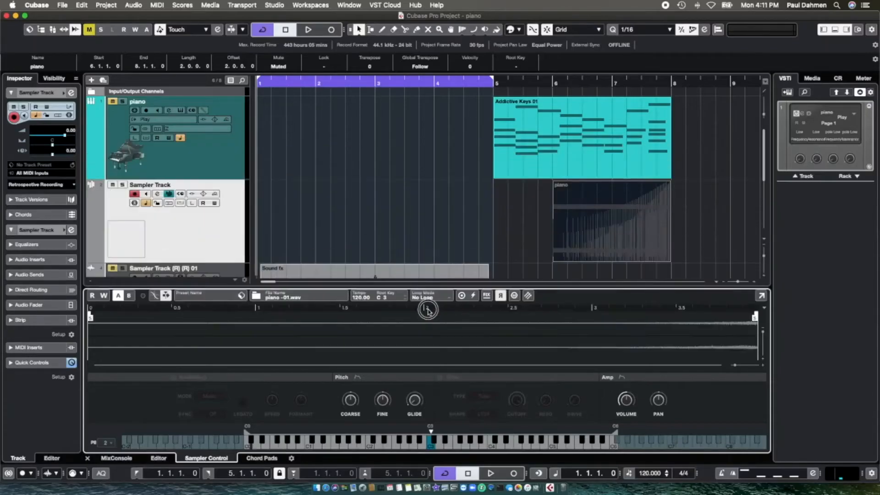
scroll(396, 214, "down", 4)
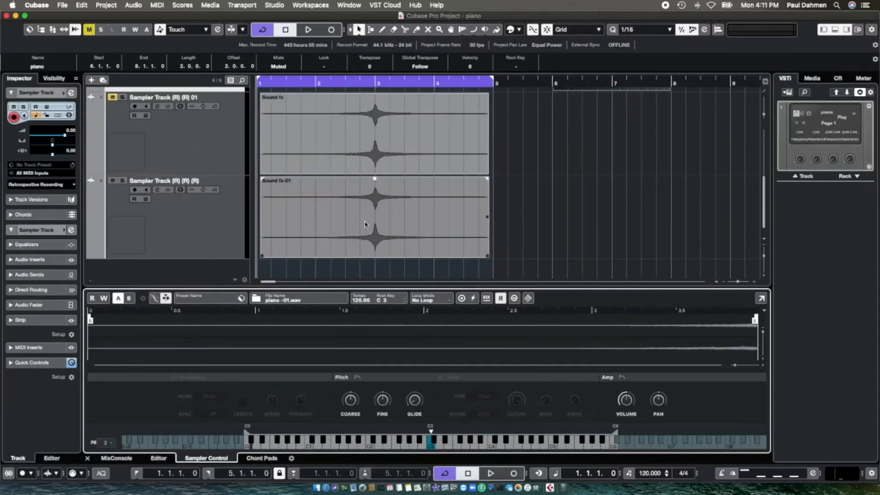
left_click_drag(364, 219, 365, 339)
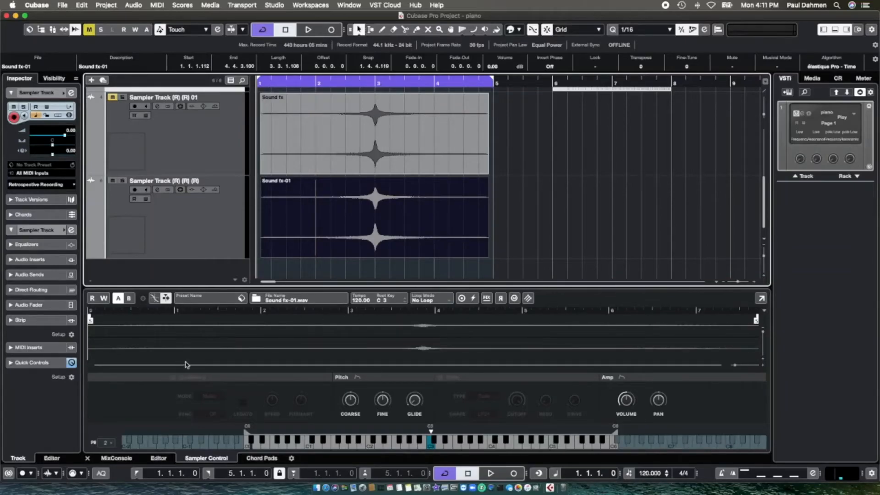
Turn on the sampler's filter, raise its resonance and cutoff, and adjust the coarse pitch while auditioning the sample
mouse_move(380, 393)
left_click(438, 377)
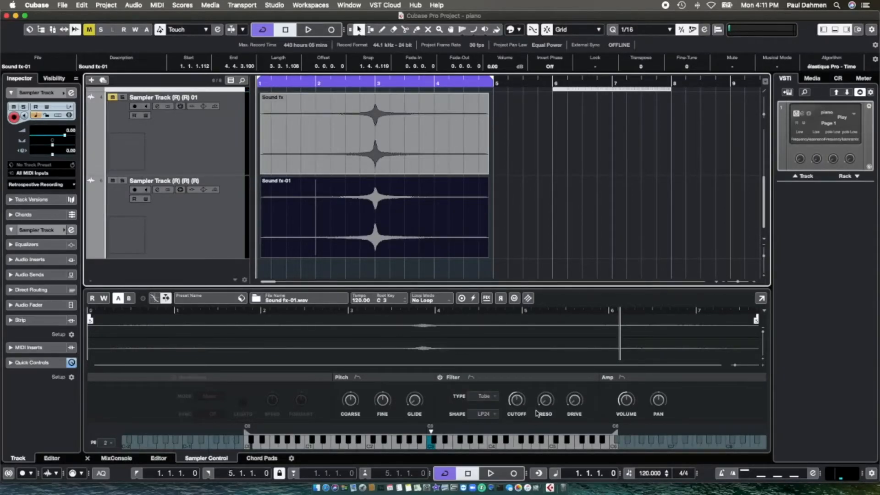
left_click_drag(548, 396, 560, 379)
left_click_drag(517, 399, 520, 378)
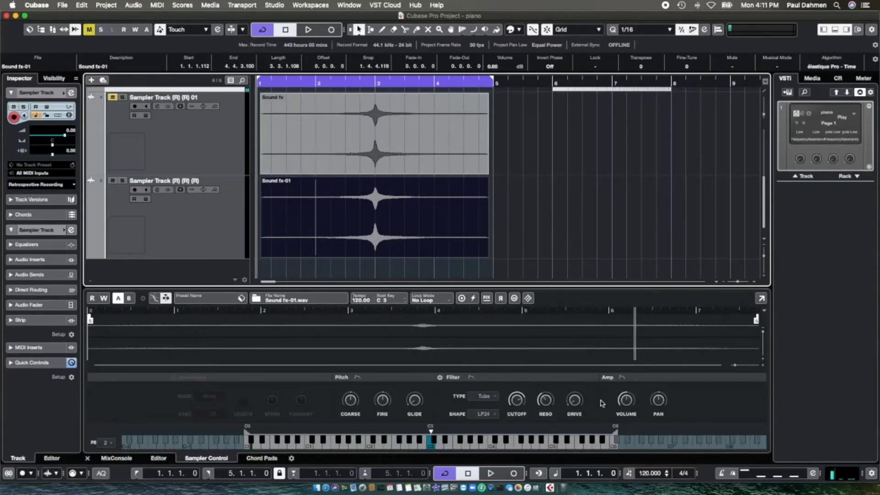
left_click(584, 381)
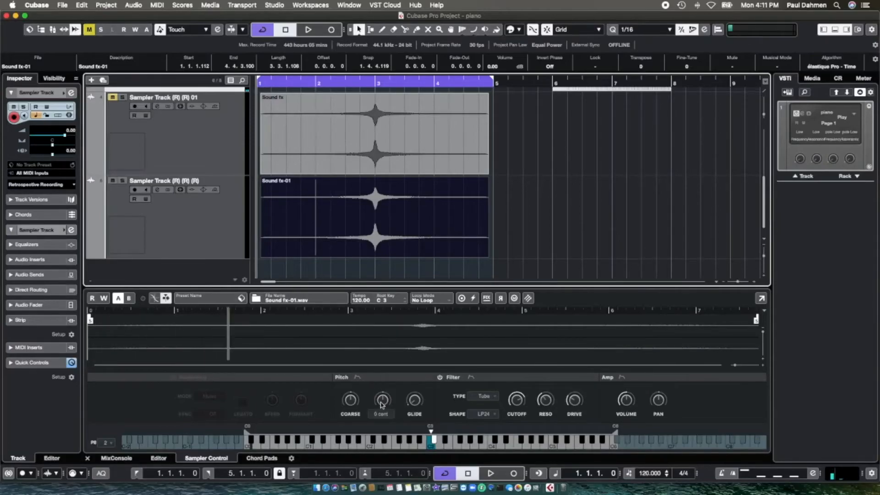
mouse_move(350, 399)
left_mouse_down()
mouse_move(352, 385)
mouse_move(342, 404)
mouse_move(347, 394)
left_mouse_up()
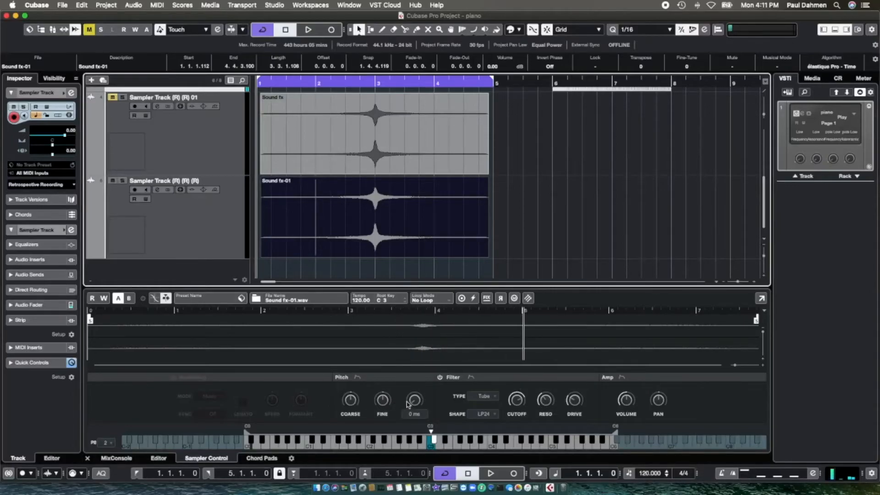
Show and enlarge the filter envelope, and shape it with a lowered first point, a peak near 0.19 s and a release of about 0.46 s
left_click(470, 377)
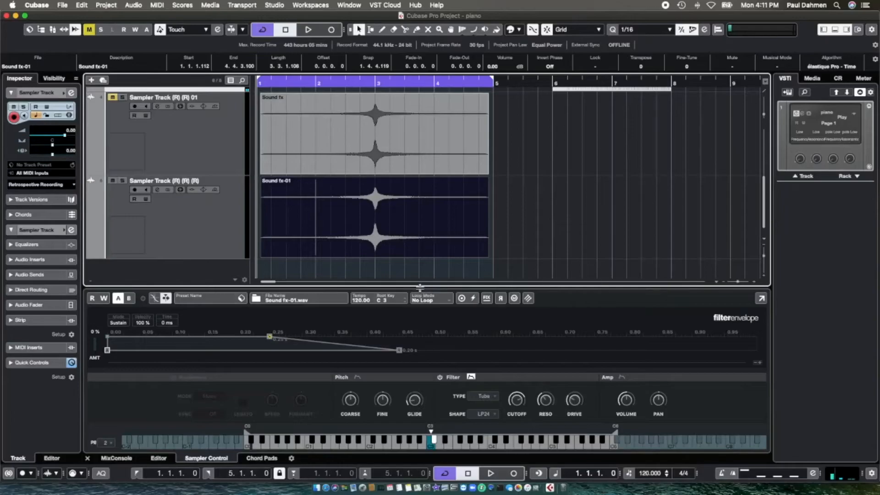
left_click_drag(419, 287, 388, 166)
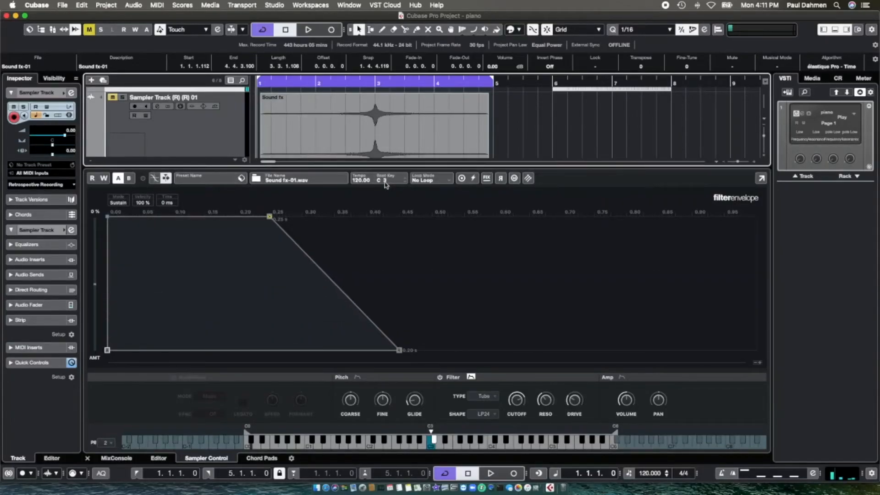
left_click_drag(109, 217, 164, 248)
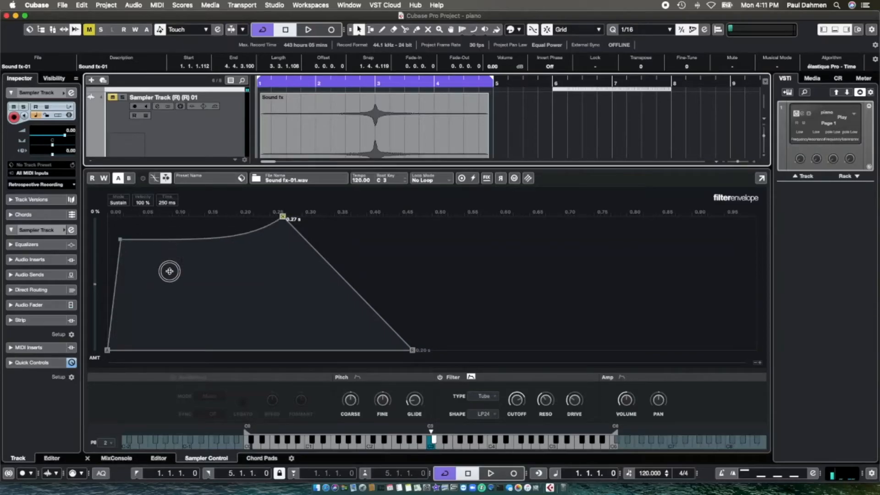
left_click_drag(282, 217, 233, 227)
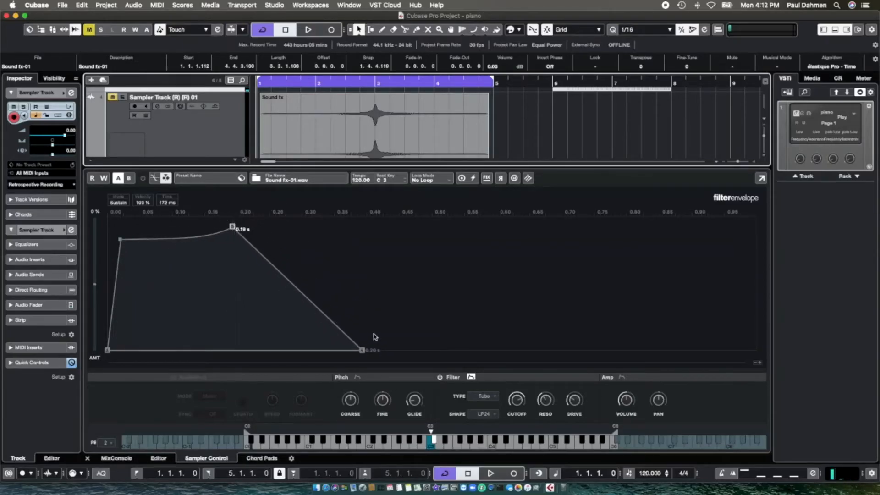
left_click_drag(361, 349, 536, 355)
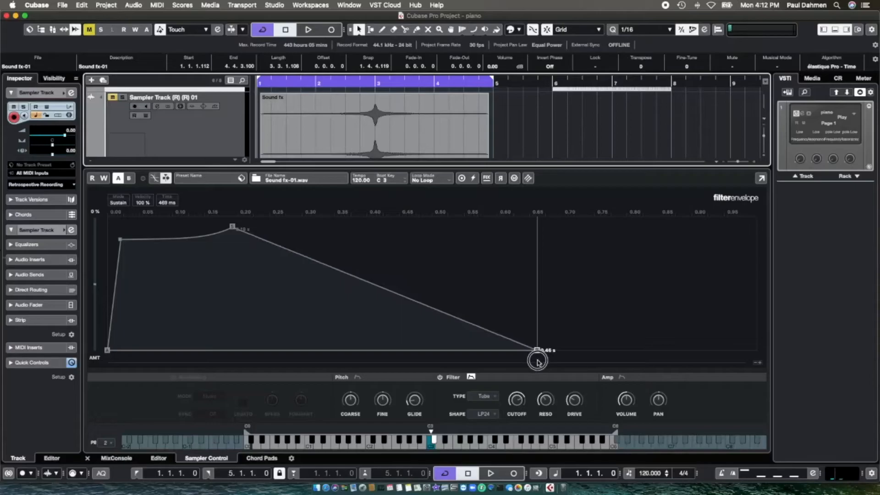
Move the filter envelope's first point to 53 ms, bend the following curve segment downward and set the envelope amount to 21 %
left_click_drag(120, 239, 142, 221)
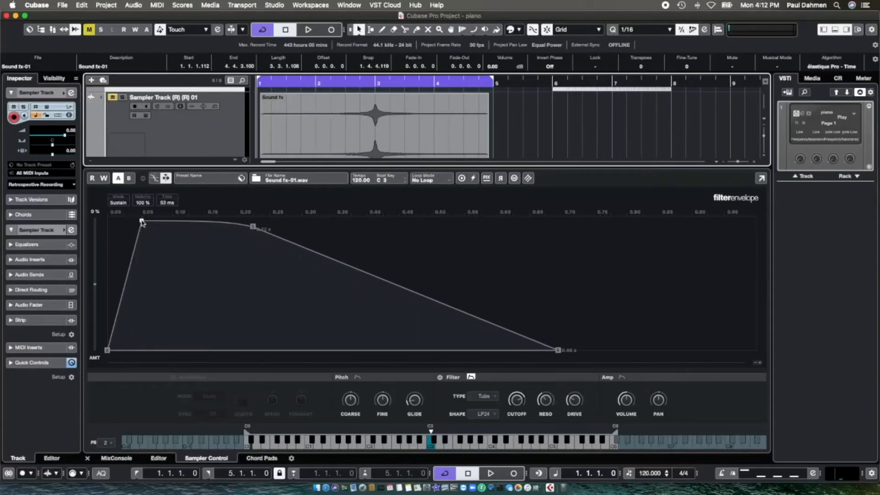
left_click(205, 223)
left_click_drag(205, 223, 165, 278)
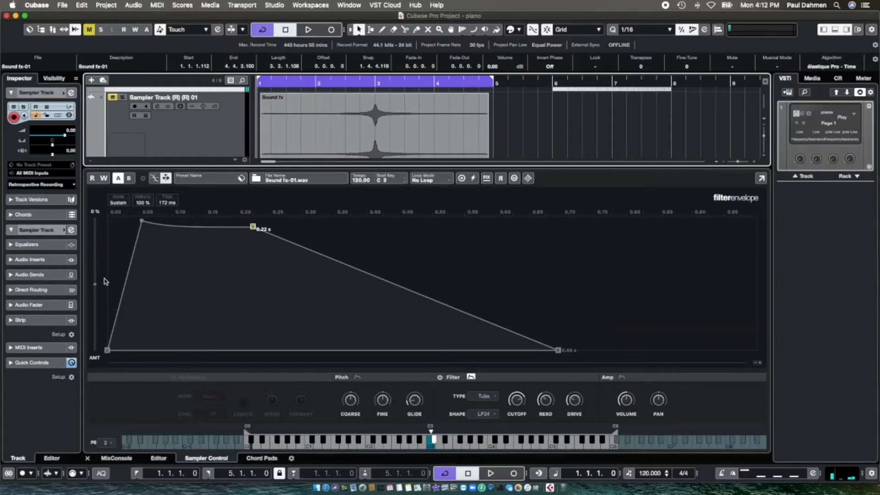
left_click_drag(94, 285, 96, 268)
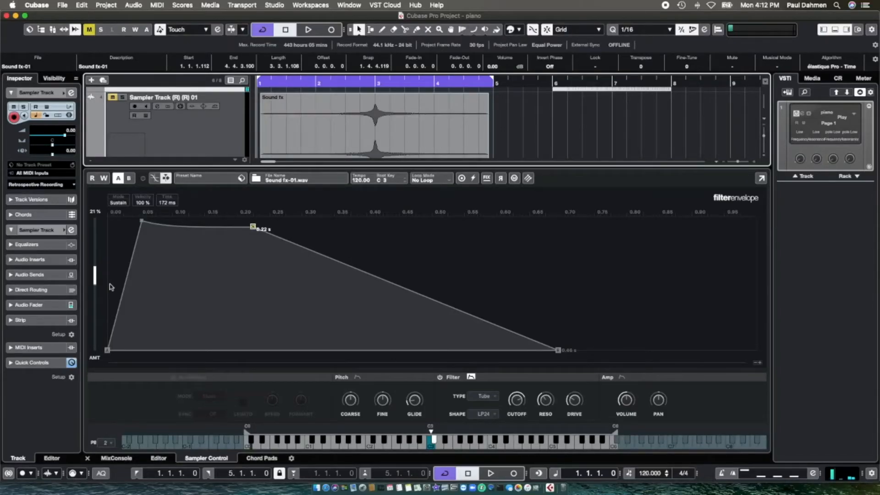
Close the Sampler Control and mute the Sound fx-01 track, leaving the Sampler Track selected
left_click(87, 458)
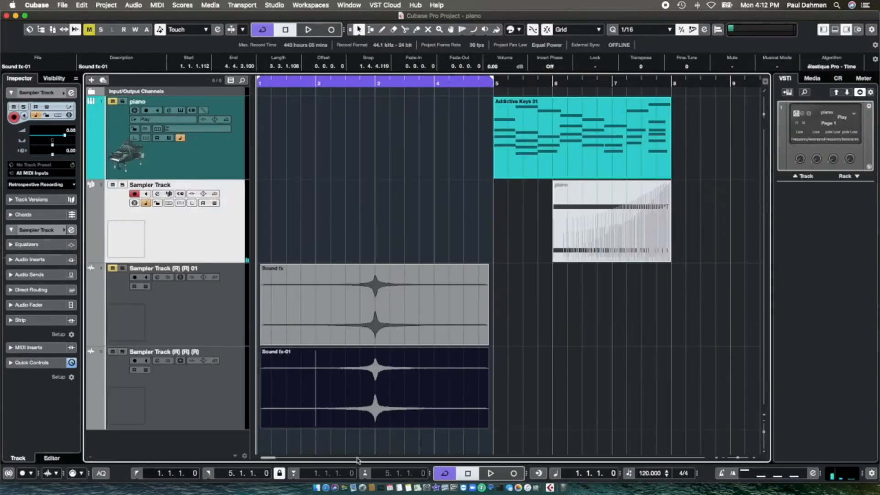
left_click(183, 389)
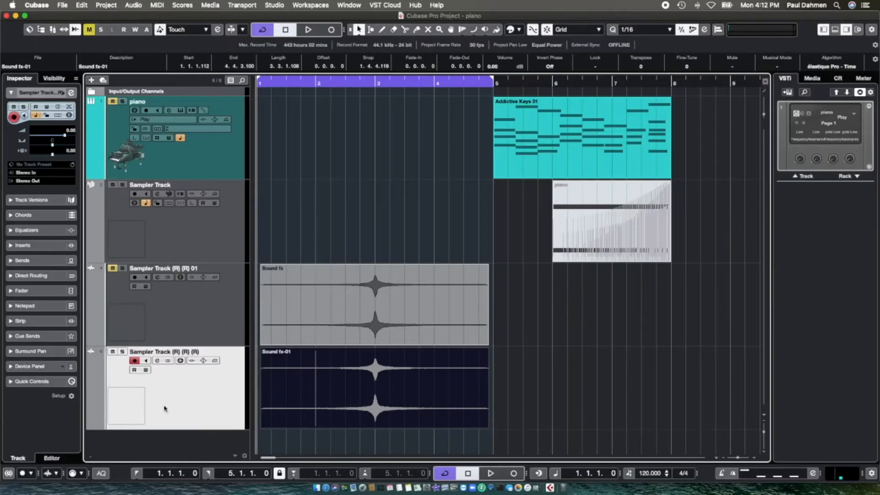
left_click(156, 231)
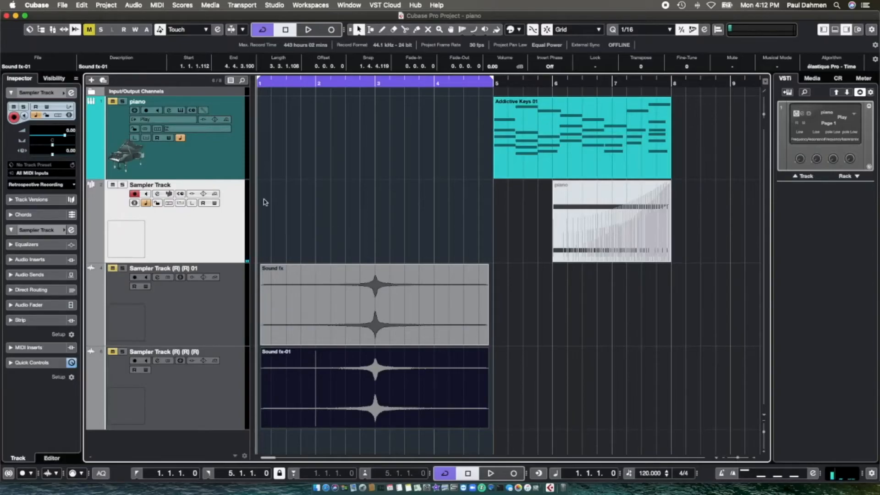
Record a three-note MIDI part on the Sampler Track over bars 1 to 4 with the metronome click on, and switch the click off
left_click(733, 472)
left_click(722, 474)
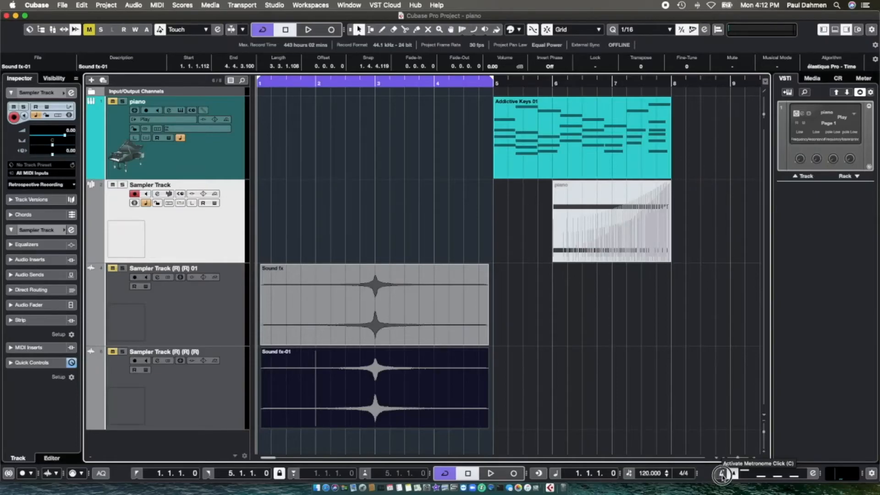
left_click(515, 473)
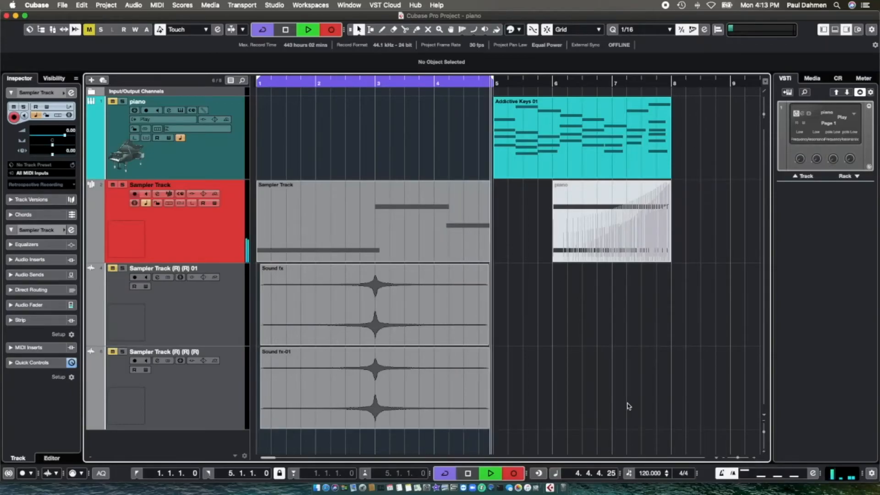
key("space")
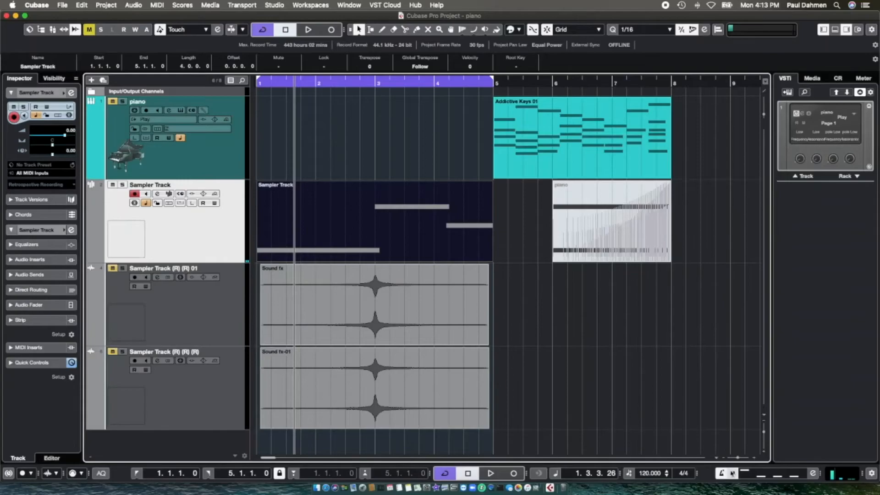
left_click(724, 473)
Open the recorded part in the Key Editor and trim its notes to meet exactly at bars 3 and 4
left_click(179, 16)
left_click(88, 29)
left_click_drag(335, 215, 328, 216)
left_click_drag(468, 183, 441, 193)
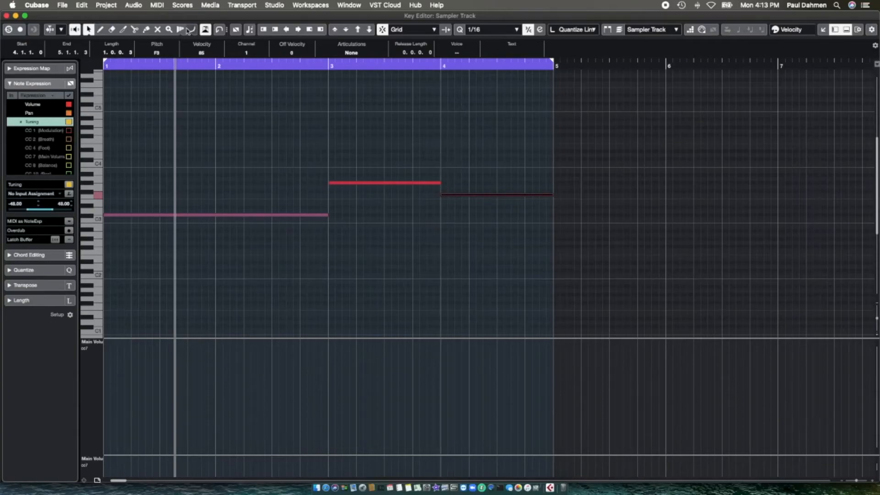
Draw a gently wavering Main Volume controller curve across bars 1 to 4 and return to the selection tool
left_click(101, 30)
mouse_move(112, 360)
left_mouse_down()
mouse_move(106, 354)
mouse_move(570, 358)
mouse_move(555, 359)
left_mouse_up()
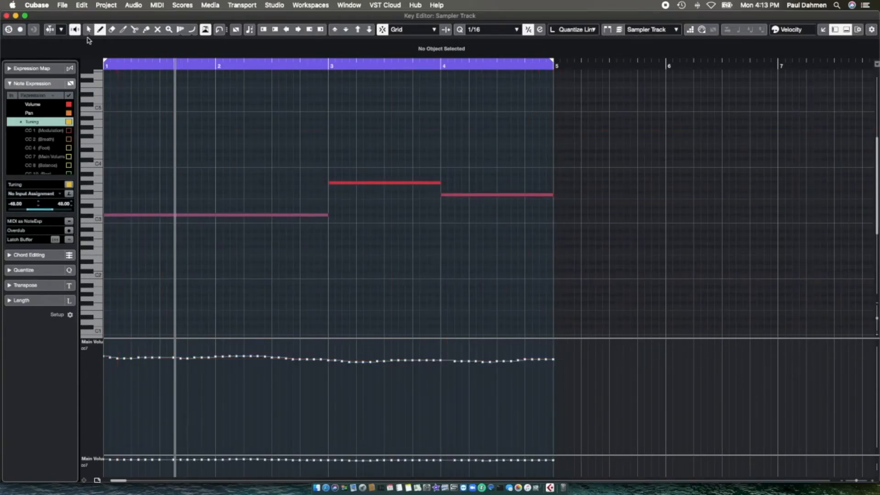
left_click(37, 84)
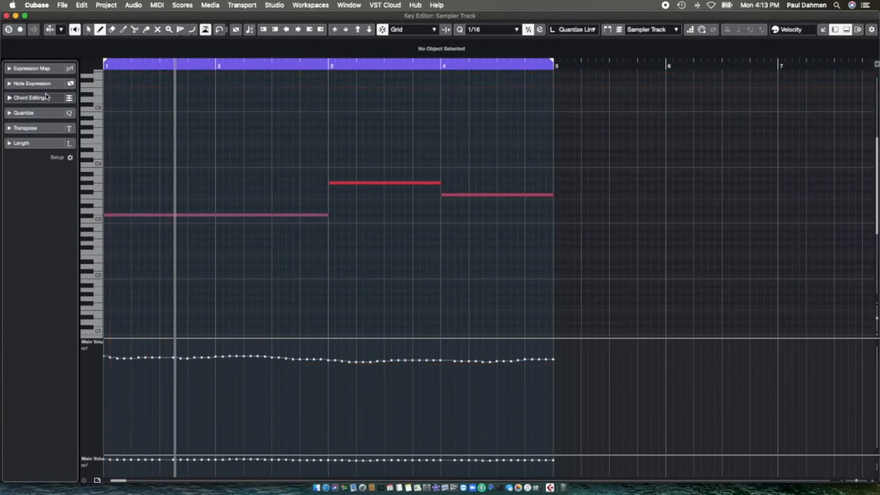
left_click(87, 30)
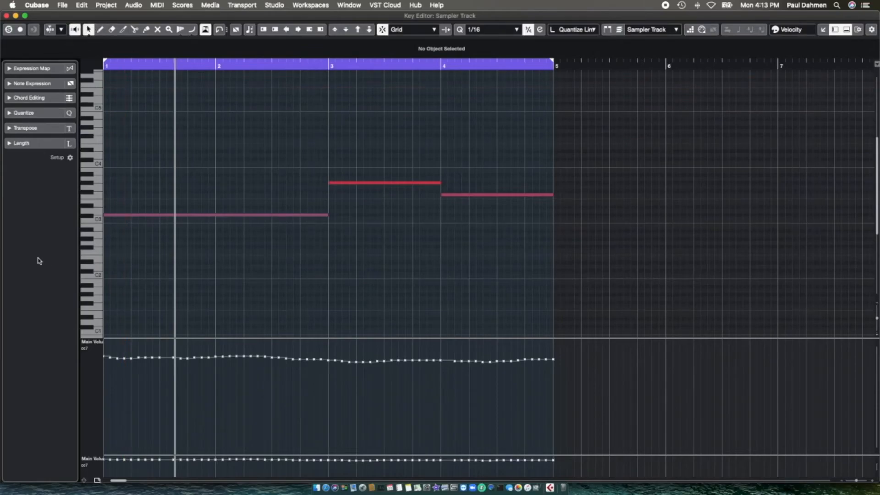
Show the Note Expression settings in the Key Editor and choose Pitchbend as the parameter to edit
left_click(32, 84)
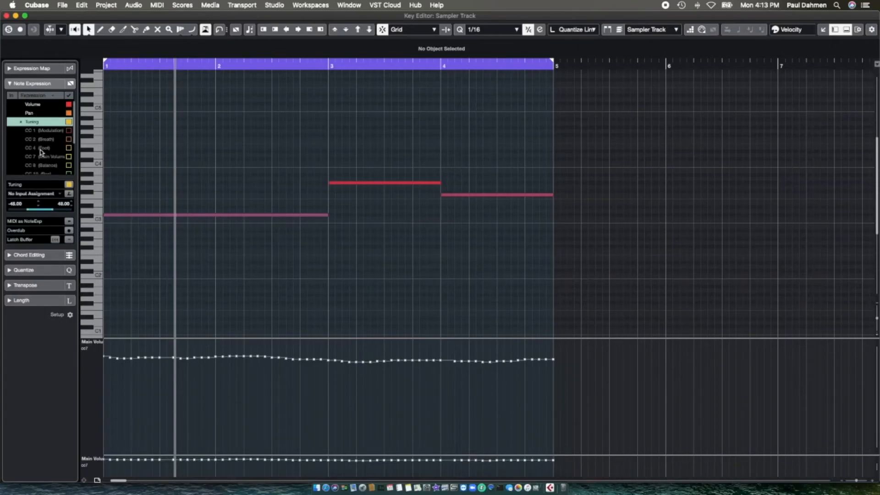
scroll(157, 190, "down", 4)
scroll(157, 191, "up", 3)
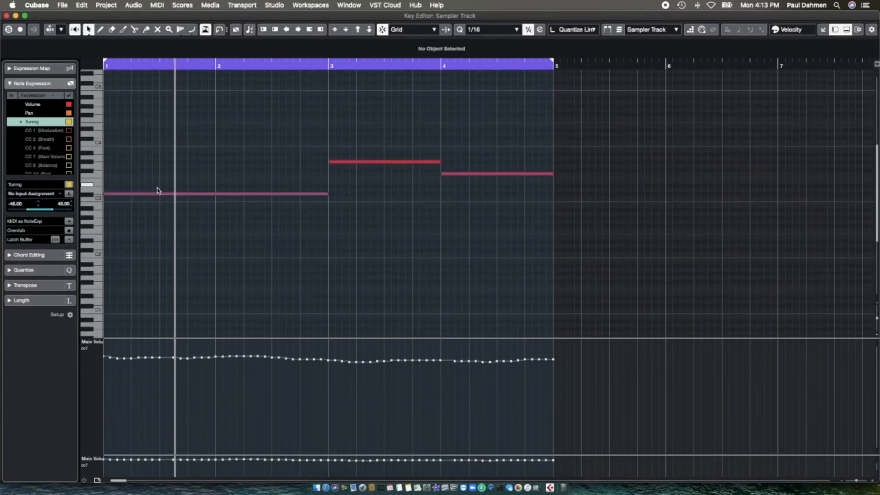
scroll(32, 152, "down", 3)
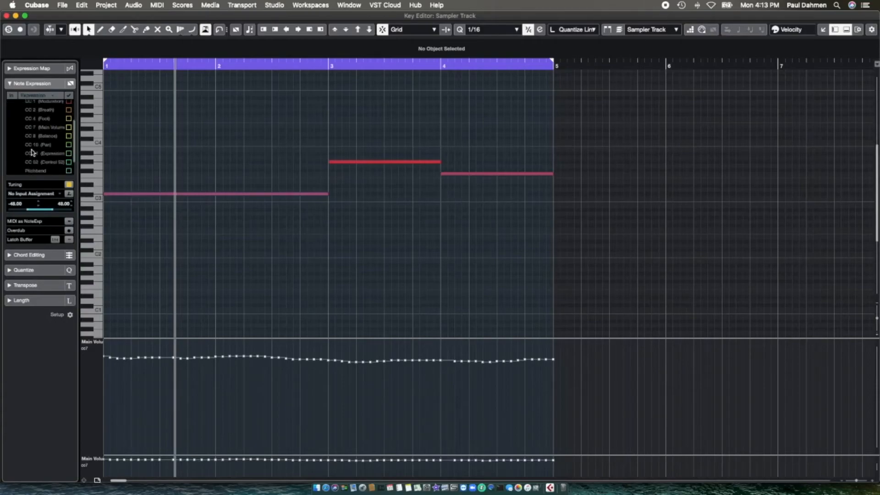
scroll(42, 163, "down", 2)
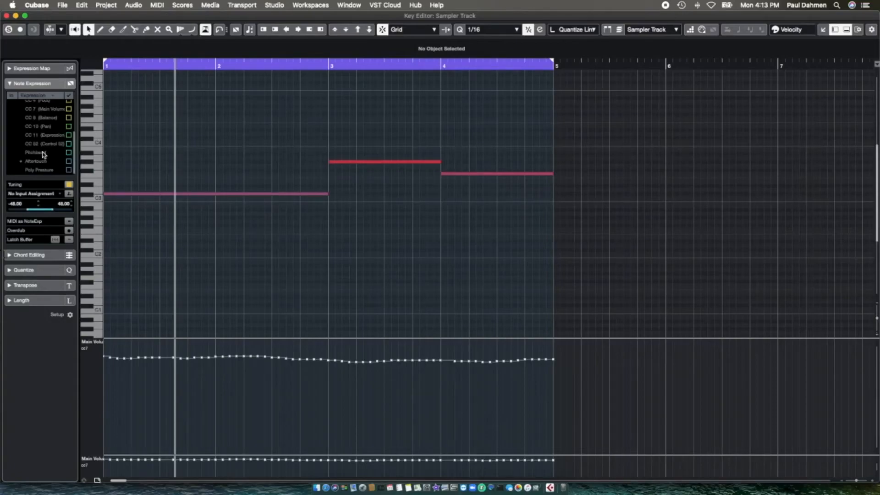
left_click(36, 153)
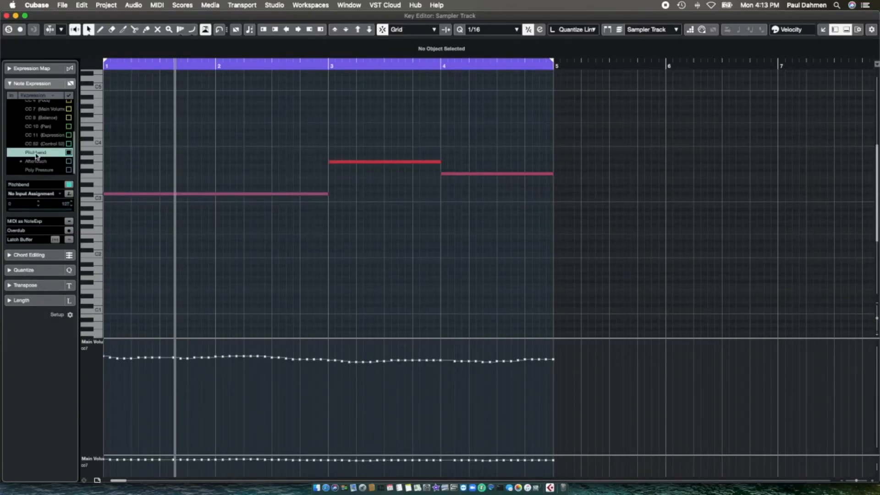
Draw a Pitchbend curve on the bar 3 note, rising to maximum near mid-bar and falling to minimum at bar 4, and close the Key Editor
double_click(345, 164)
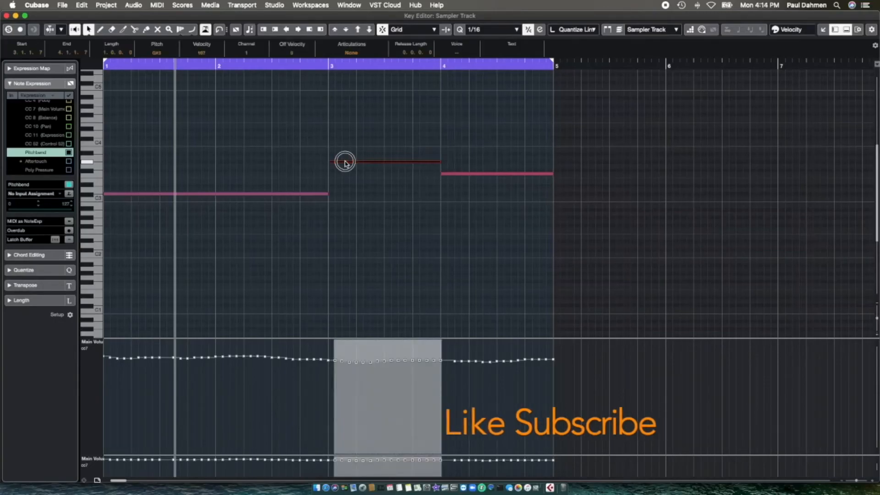
left_click(192, 30)
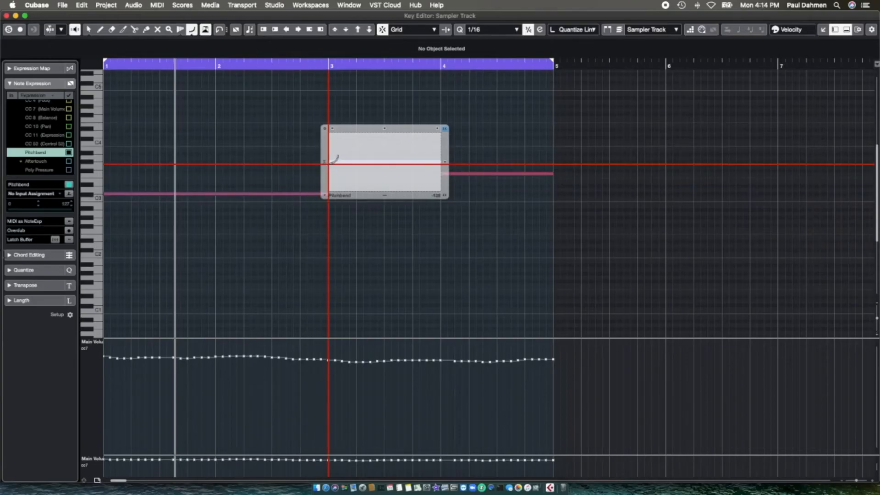
left_click_drag(328, 163, 379, 136)
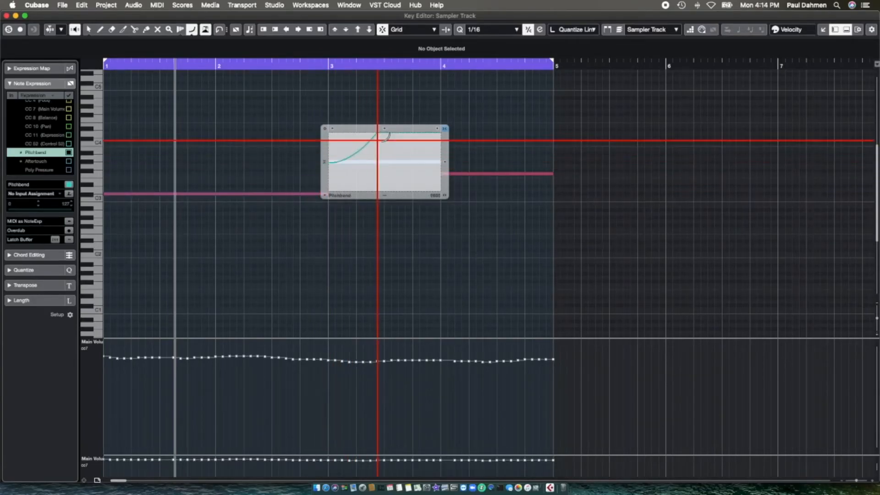
mouse_move(378, 133)
left_mouse_down()
mouse_move(427, 193)
mouse_move(440, 191)
left_mouse_up()
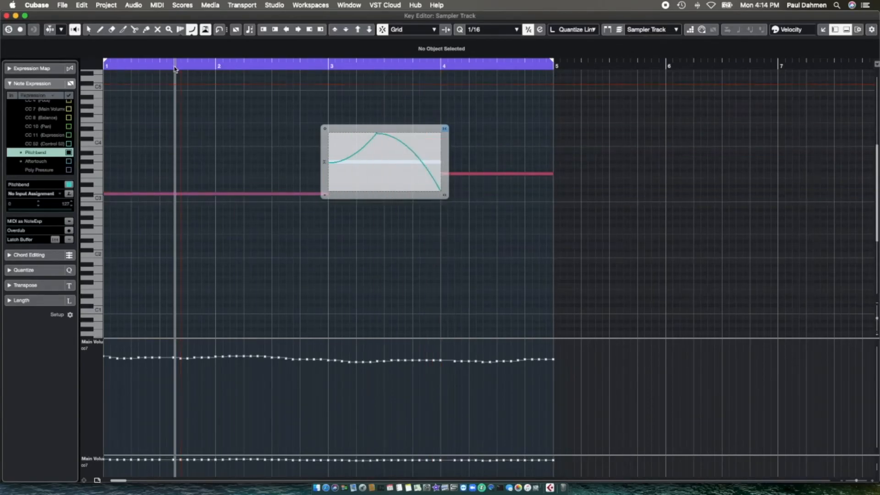
left_click(7, 16)
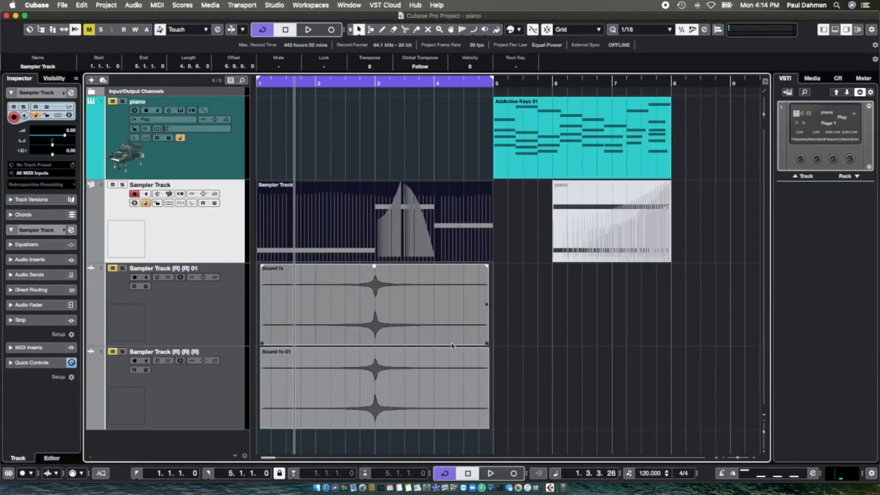
Play the Sampler Track part from bar 1 to hear the pitch bend
left_click(136, 473)
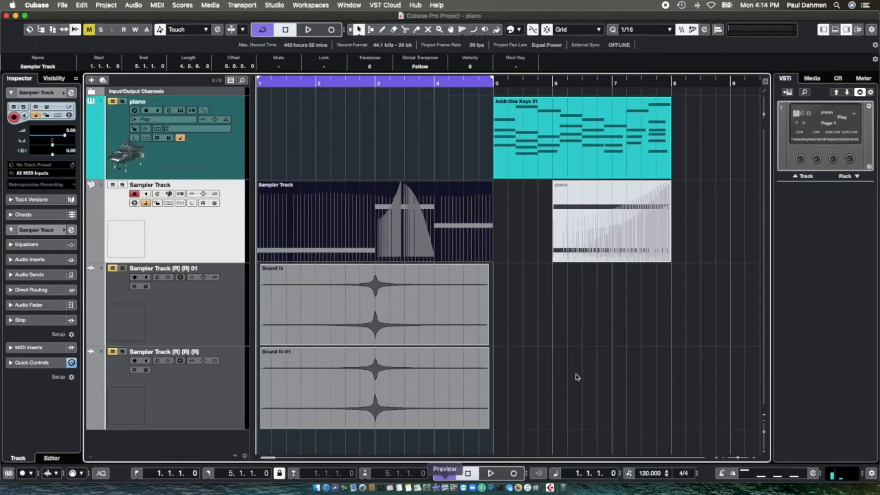
key("space")
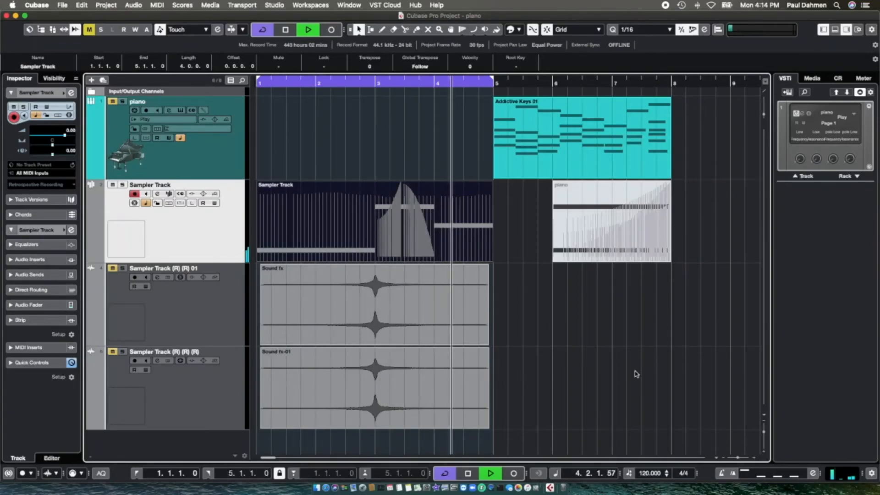
key("space")
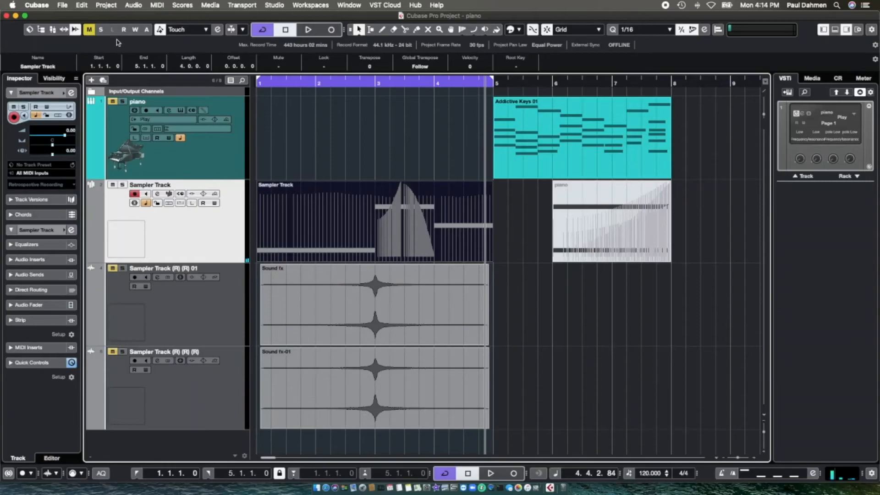
Unmute and select the Sampler Track (R) (R) 01 audio track, and play it together with the Sampler Track from bar 1
left_click(111, 269)
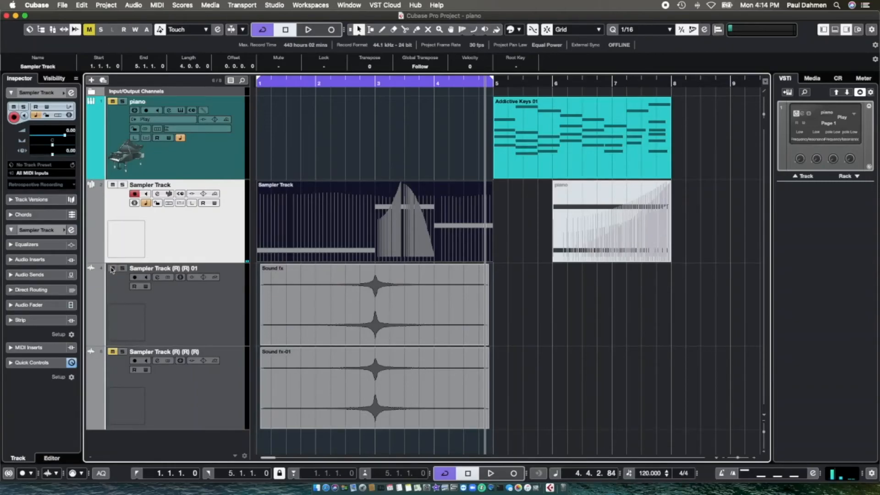
left_click(179, 298)
key("KP_Subtract")
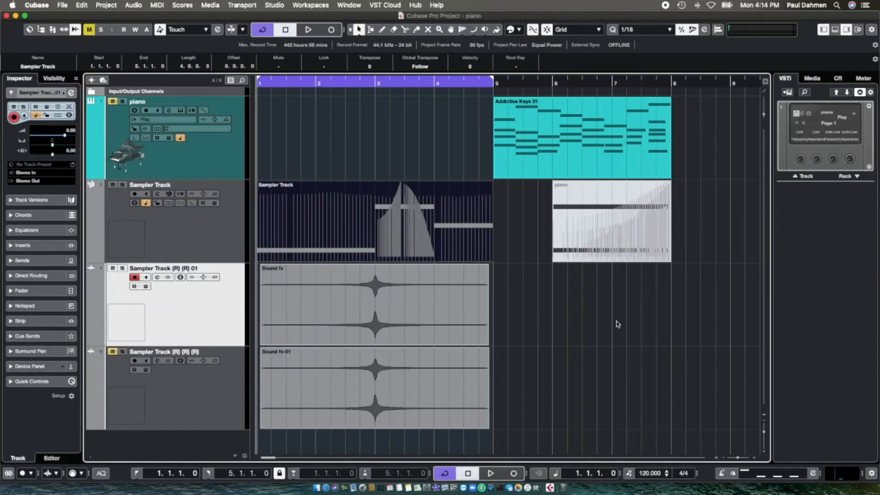
key("space")
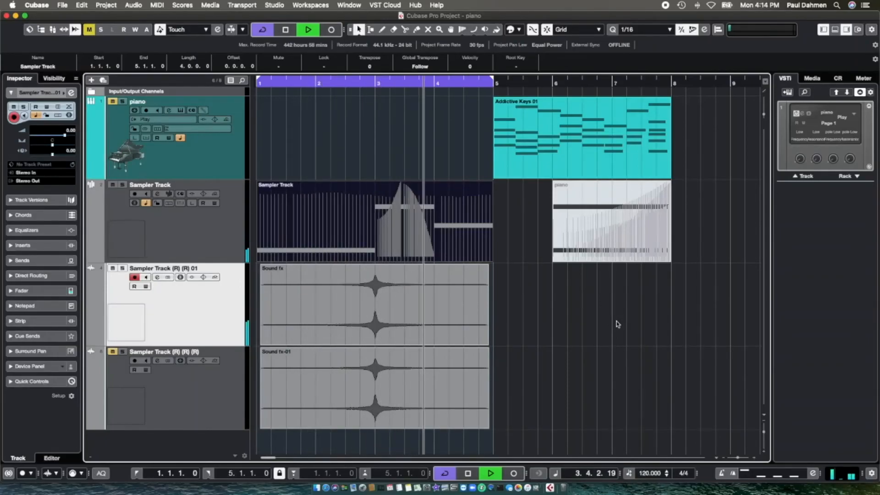
key("space")
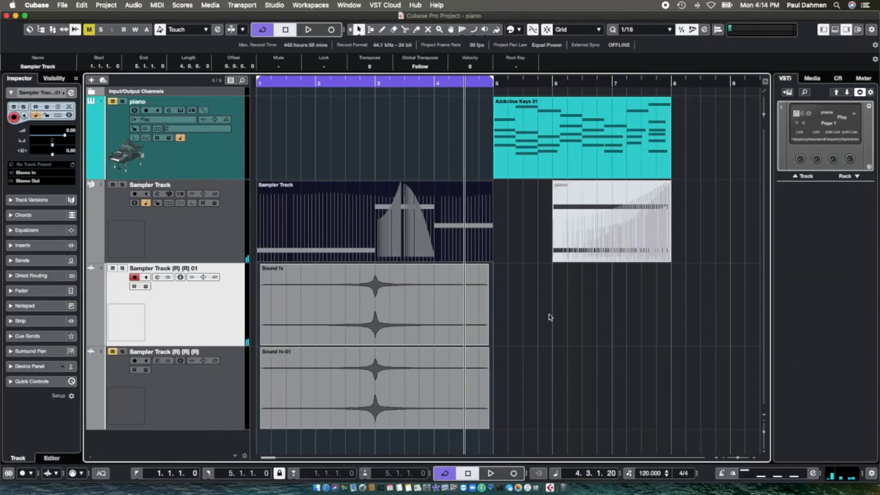
left_click(157, 278)
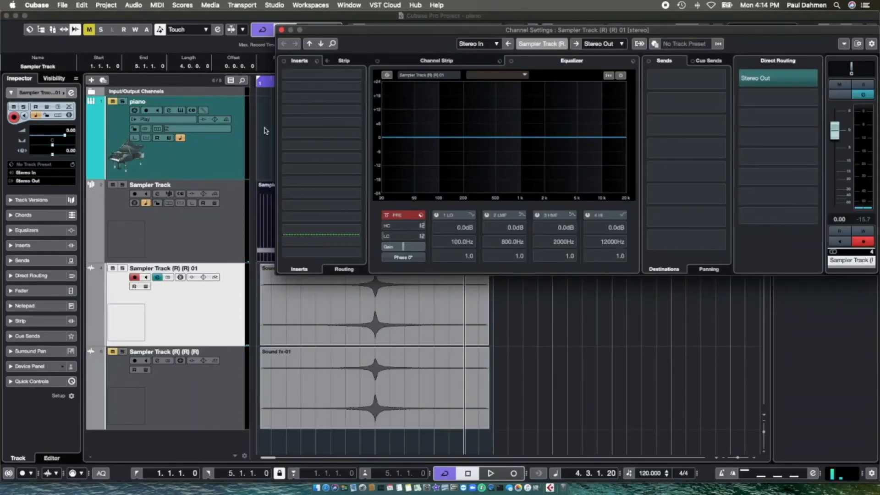
left_click(335, 77)
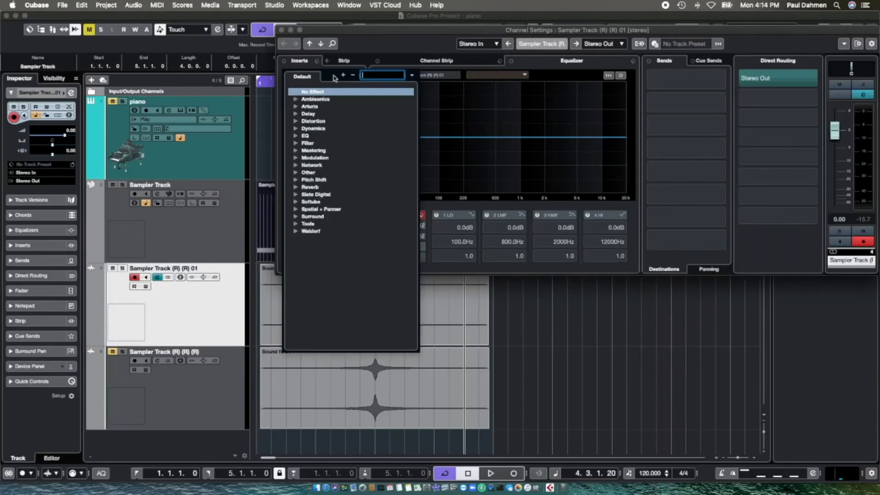
left_click(295, 159)
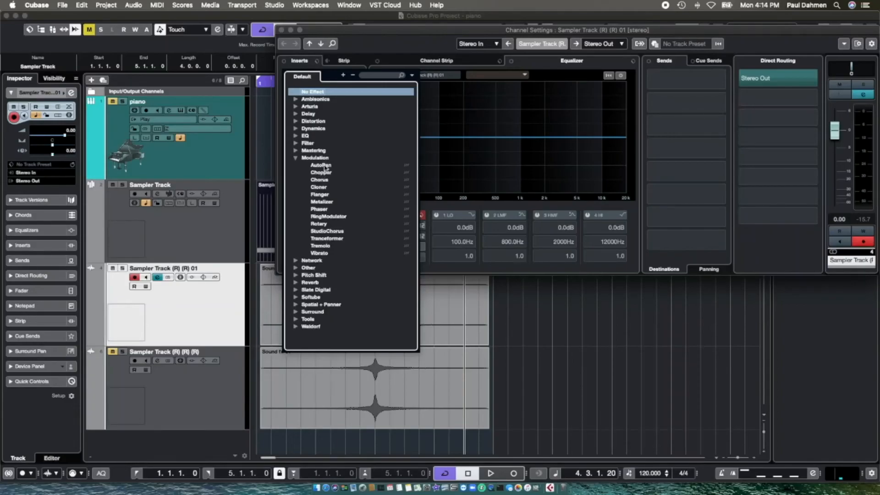
left_click(189, 229)
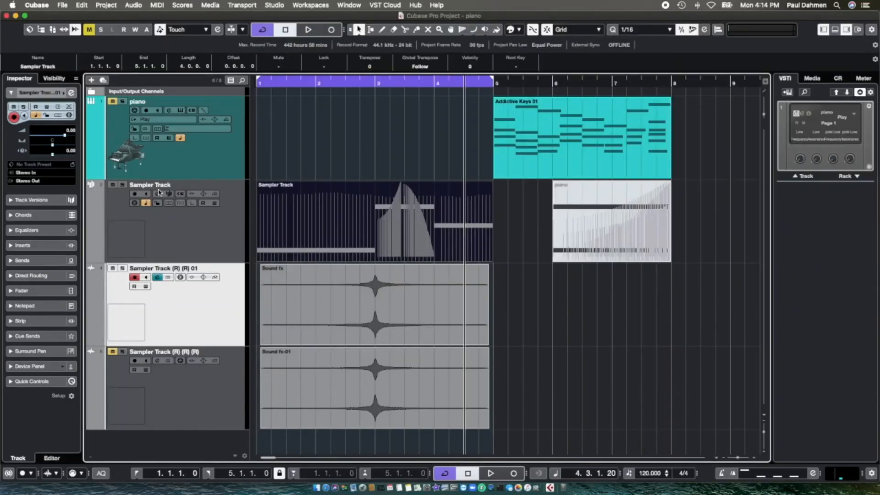
Insert the AutoPan modulation effect on the Sampler Track's first insert slot and load its Panorama-Drama preset
left_click(157, 193)
left_click(306, 79)
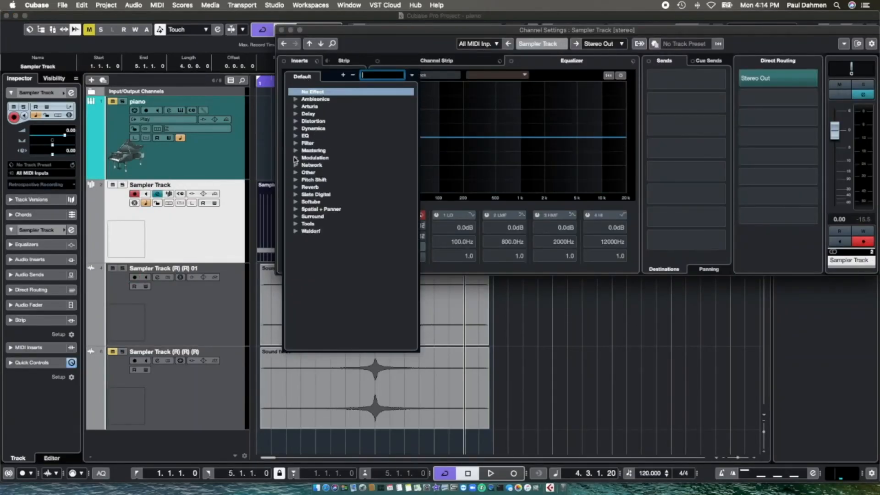
left_click(295, 157)
left_click(323, 165)
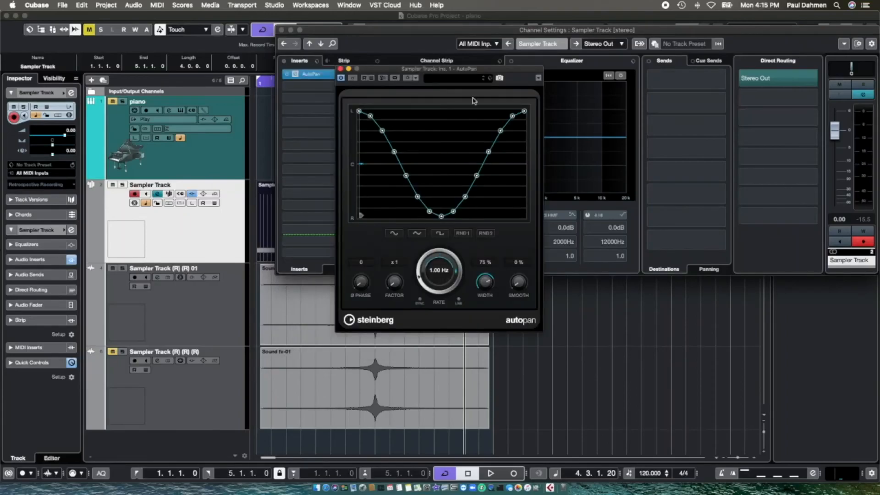
left_click(480, 82)
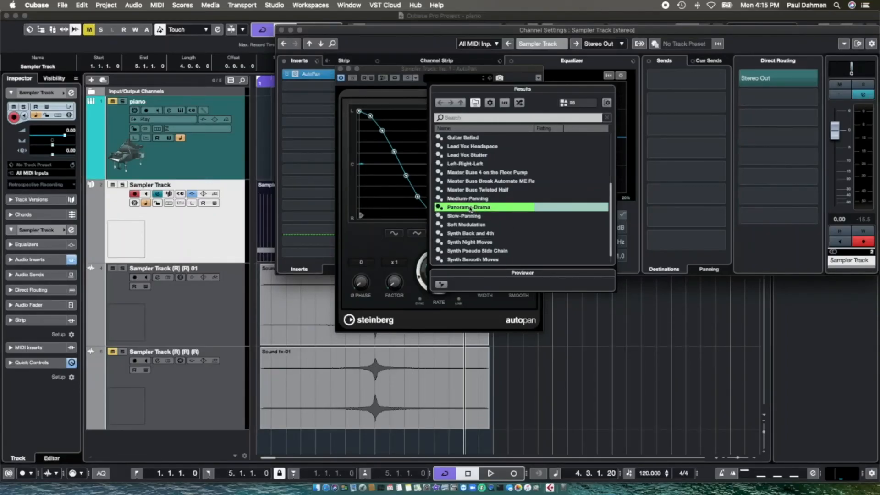
left_click(429, 71)
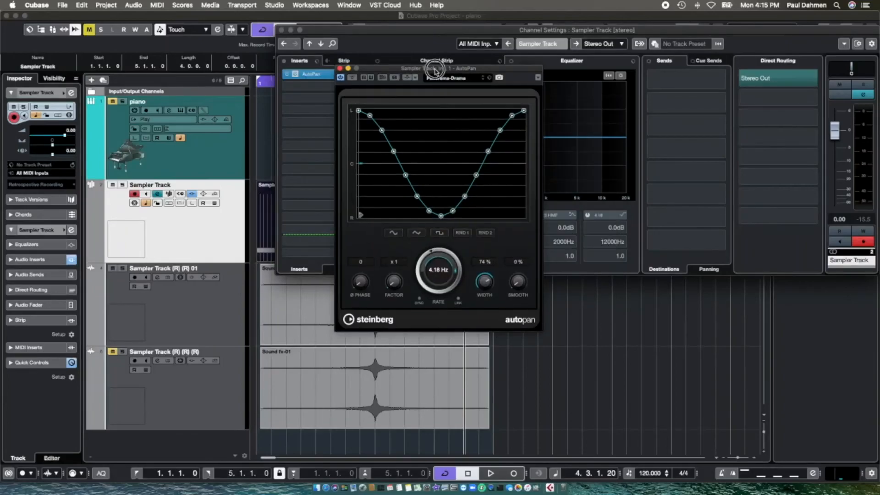
Activate the side-chain input of the Sampler Track's AutoPan and close the effect and channel settings windows
left_click(339, 69)
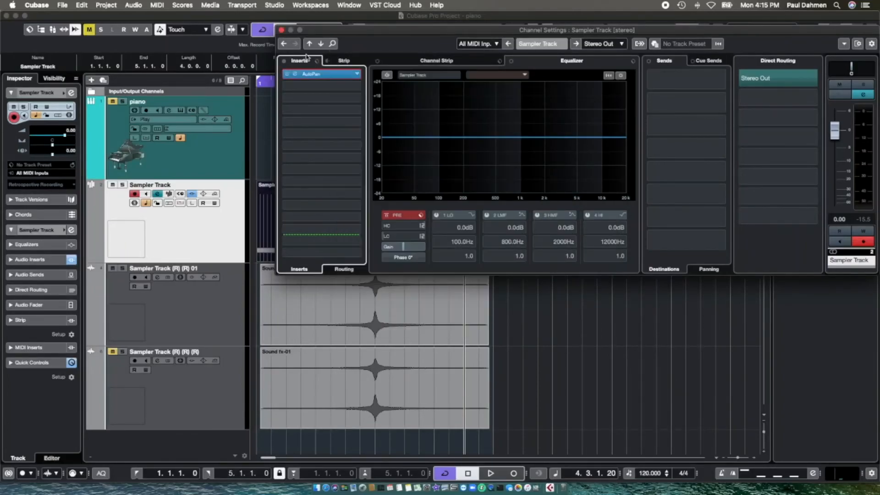
left_click(295, 74)
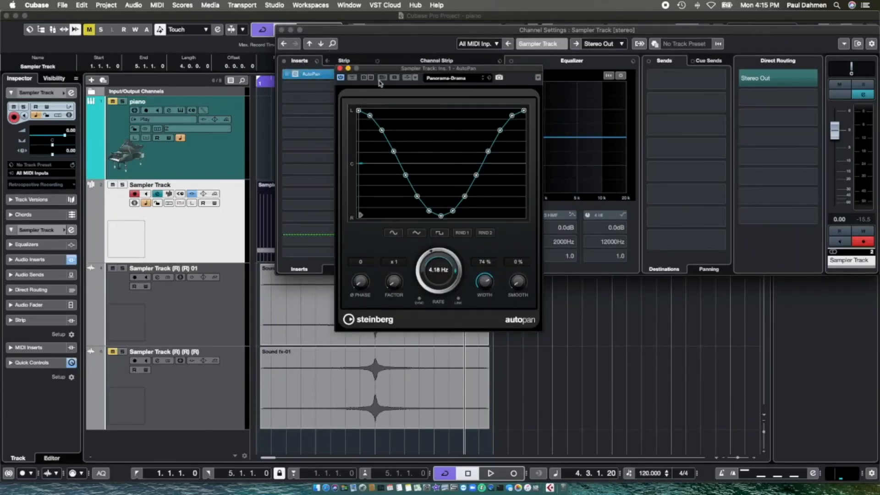
left_click(406, 78)
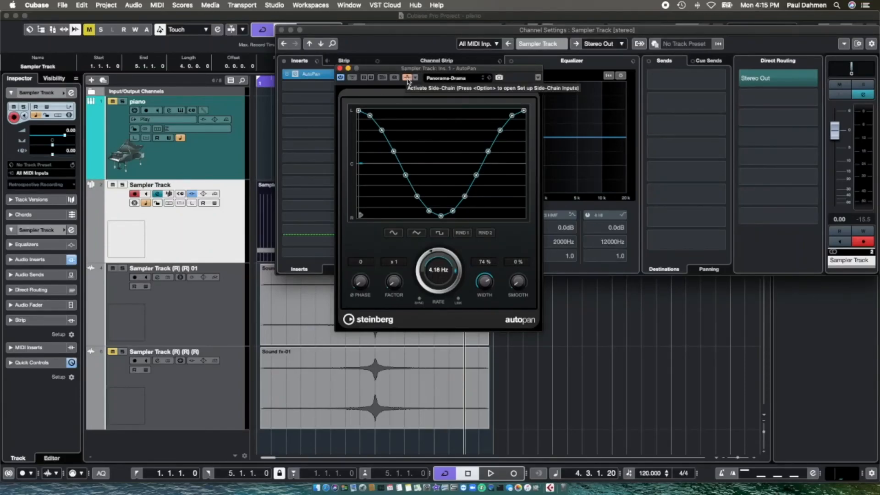
left_click(340, 69)
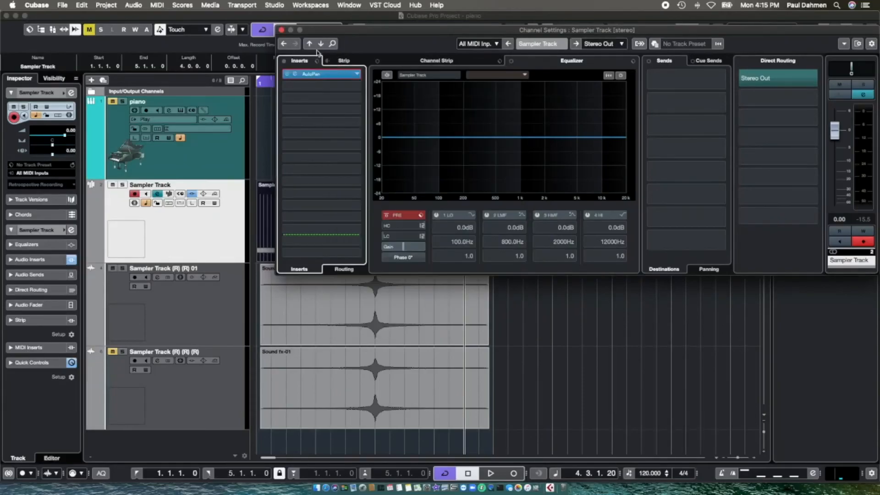
left_click(280, 29)
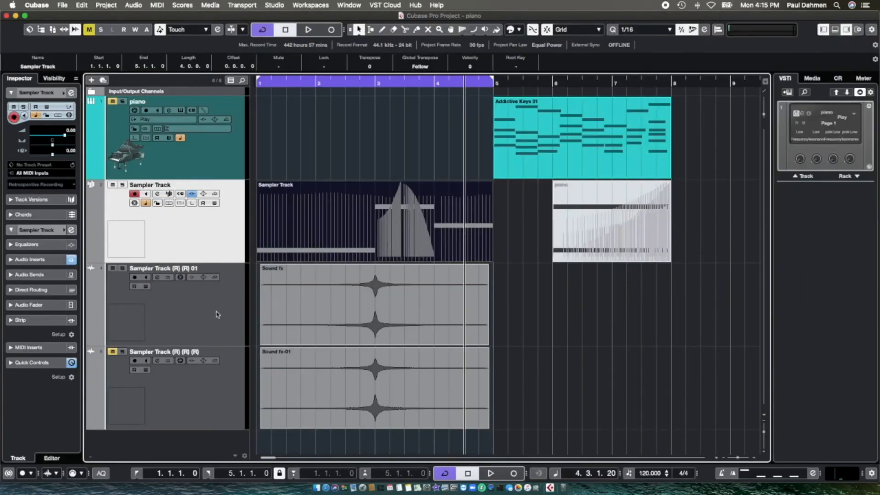
Route the first send of Sampler Track (R) (R) 01 to the AutoPan side-chain, activate the send and close the channel settings
left_click(155, 277)
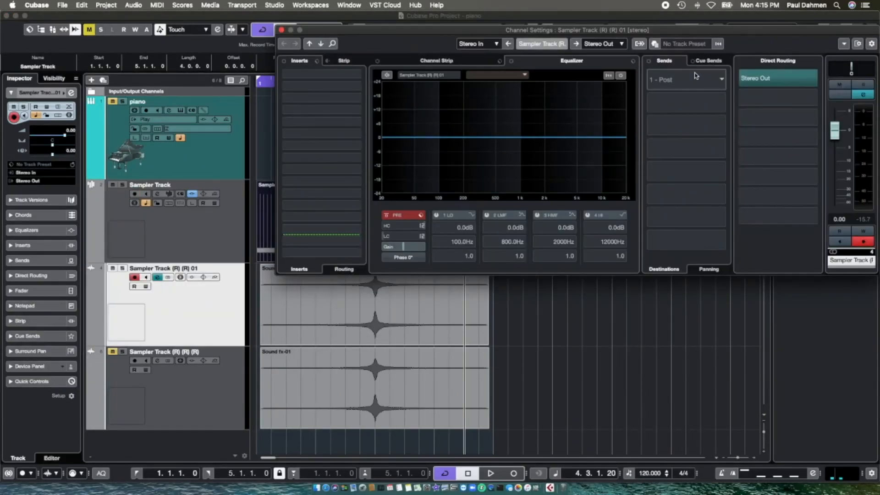
left_click(723, 80)
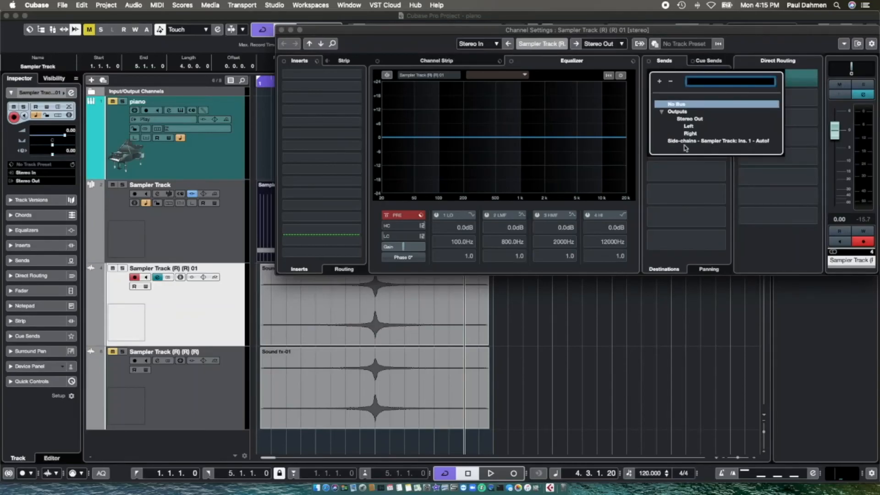
left_click(685, 141)
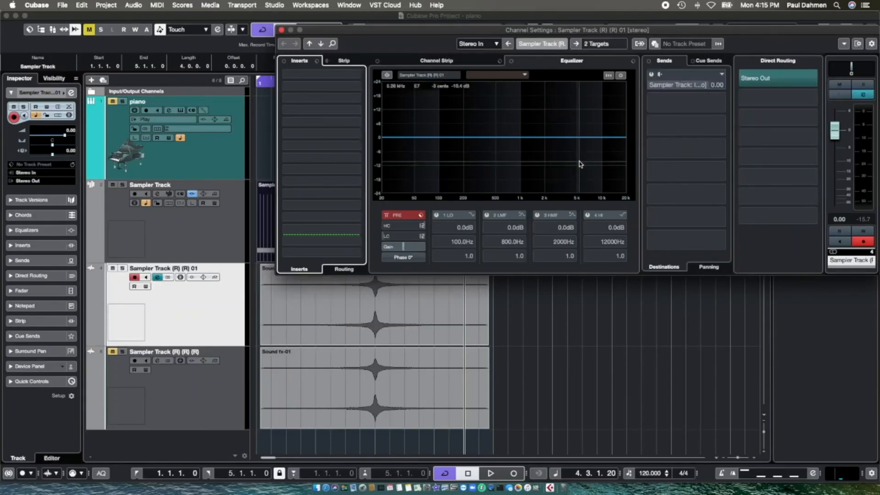
left_click(653, 75)
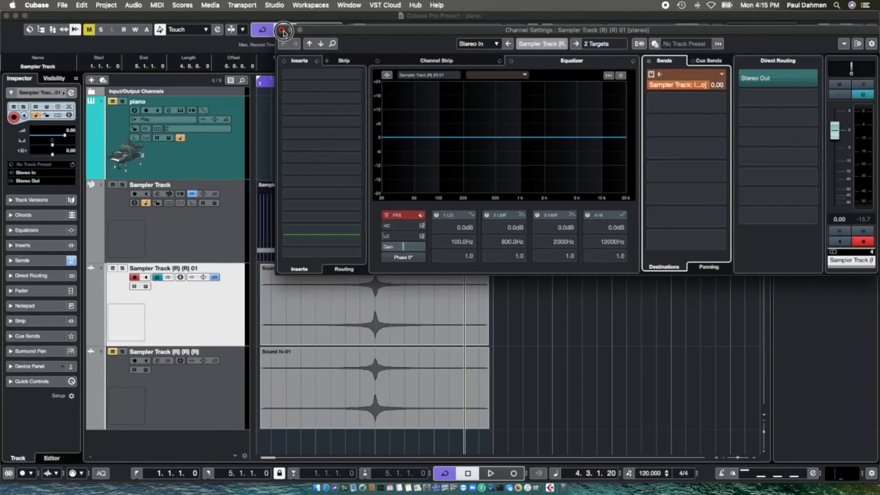
left_click(281, 30)
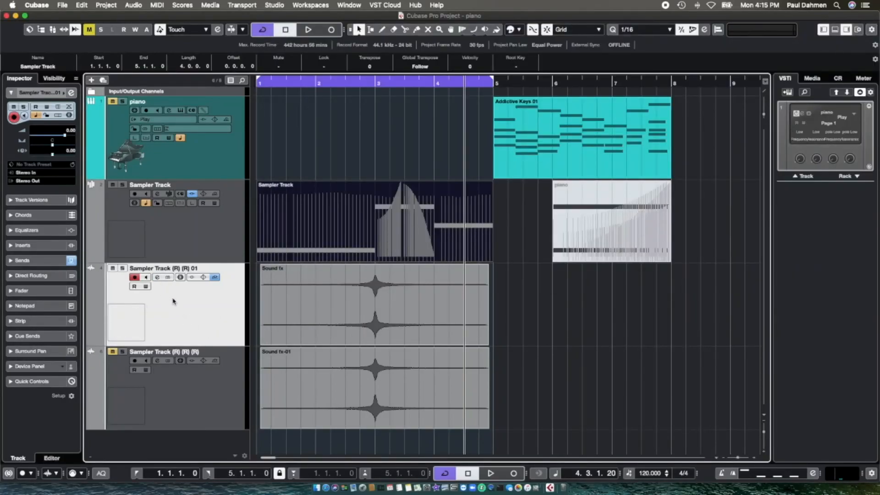
Play both tracks to hear the side-chained AutoPan, stop, and return the cursor to bar 1
key("KP_Subtract")
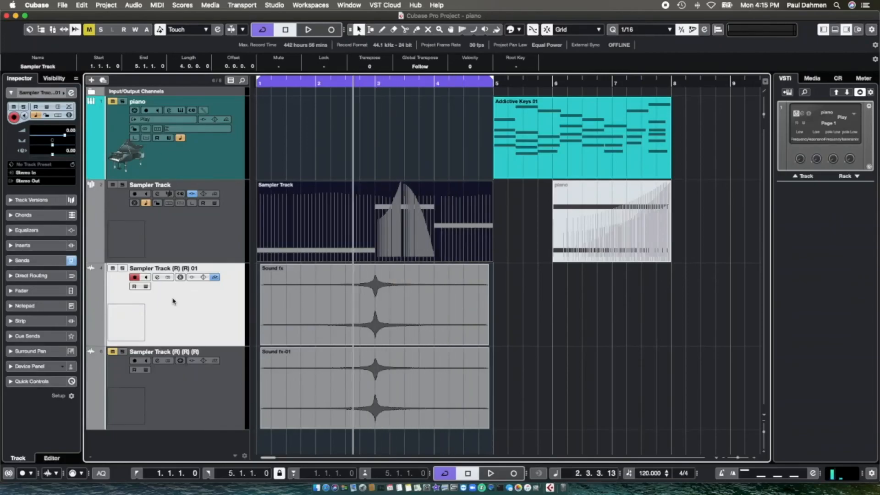
key("space")
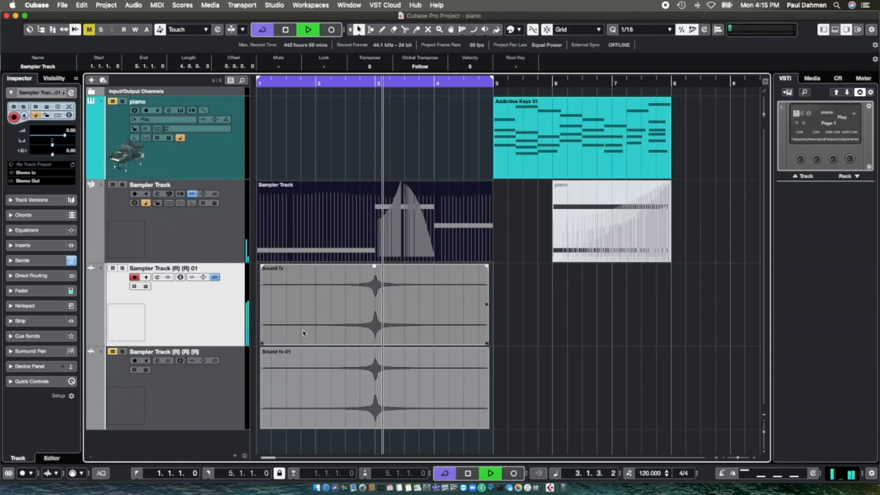
key("space")
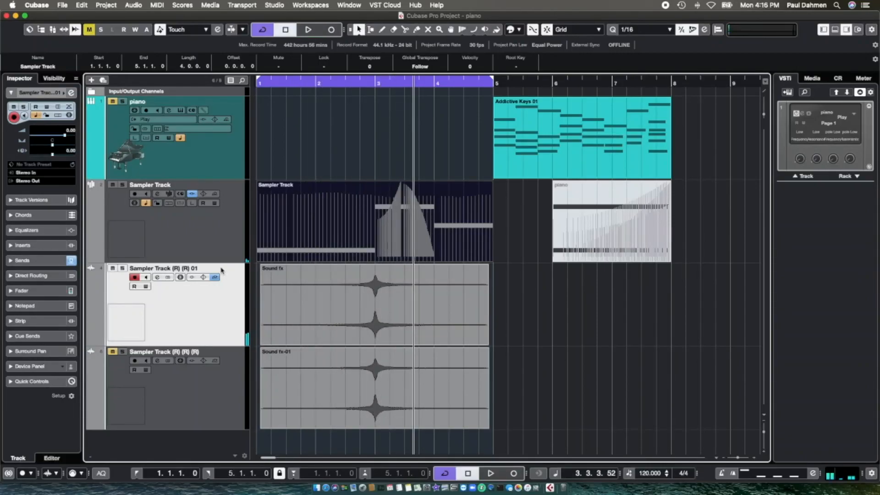
left_click(137, 474)
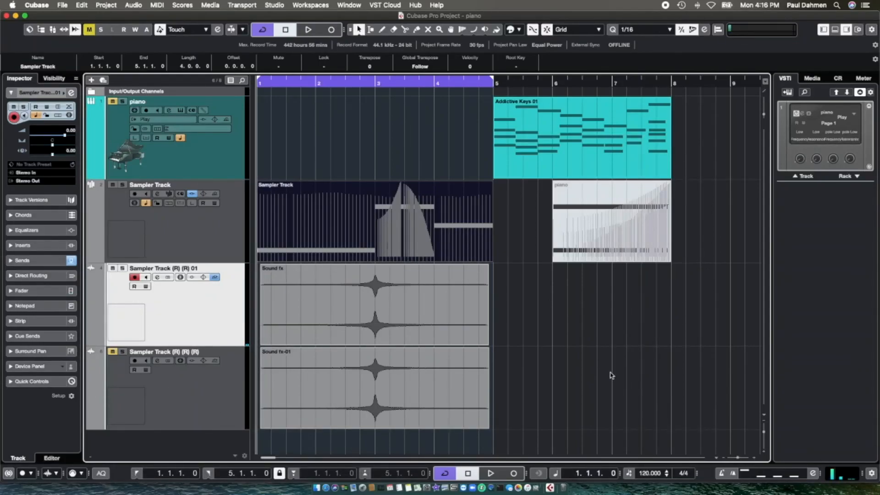